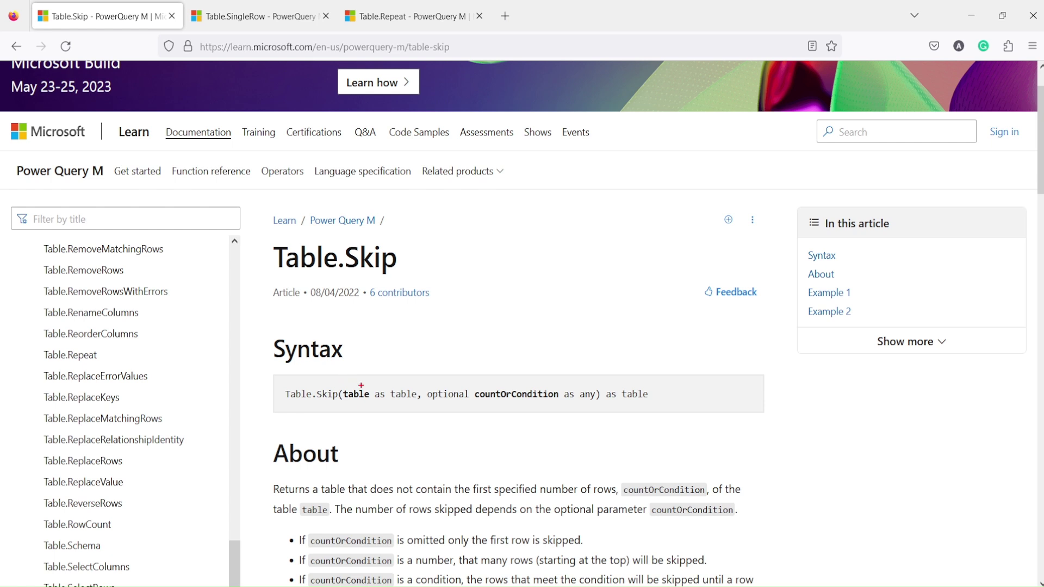
Highlight the table and optional countOrCondition parameters in the Table.Skip syntax.
{"action": "mouse_move", "coordinate": [338, 387]}
{"action": "left_mouse_down"}
{"action": "mouse_move", "coordinate": [413, 404]}
{"action": "mouse_move", "coordinate": [431, 390]}
{"action": "mouse_move", "coordinate": [620, 407]}
{"action": "mouse_move", "coordinate": [599, 404]}
{"action": "left_mouse_up"}
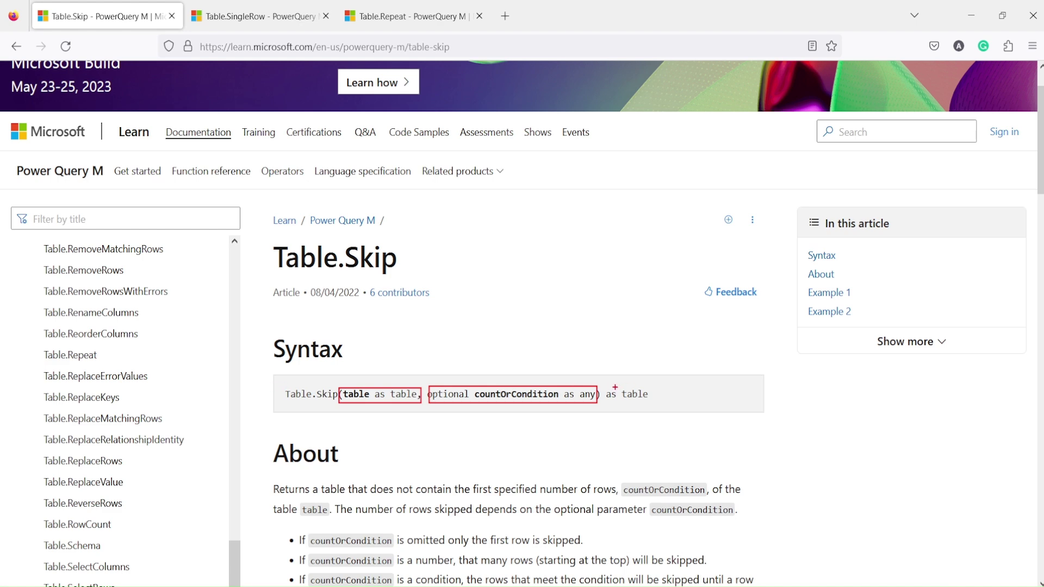
{"action": "left_click_drag", "start_coordinate": [614, 387], "coordinate": [659, 405]}
{"action": "key", "text": "Escape"}
Mark Example 1's sample customer records, its count argument 1 and the whole call.
{"action": "scroll", "coordinate": [598, 364], "scroll_direction": "down", "scroll_amount": 5}
{"action": "scroll", "coordinate": [503, 361], "scroll_direction": "down", "scroll_amount": 3}
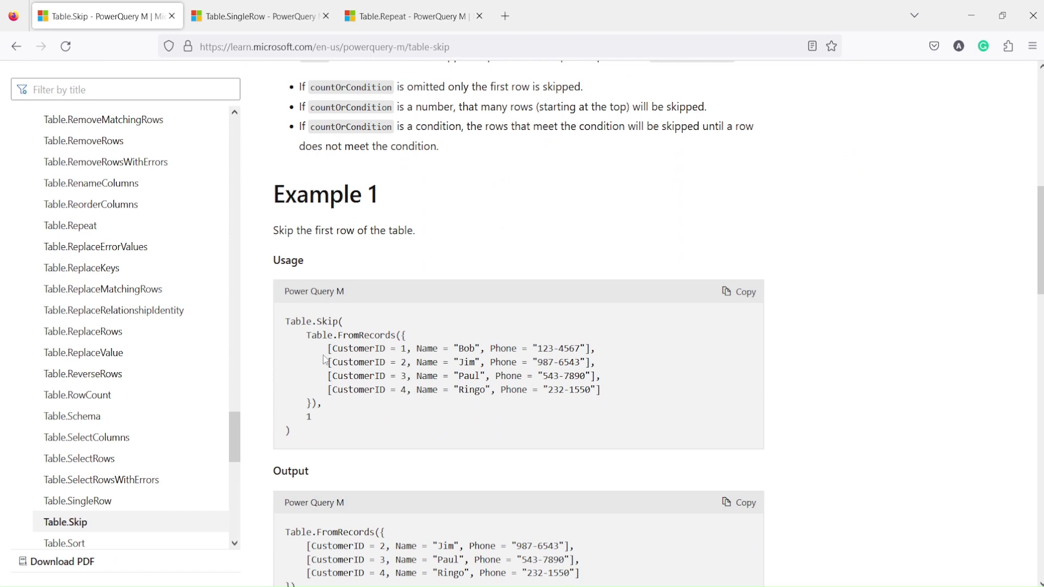
{"action": "left_click_drag", "start_coordinate": [304, 337], "coordinate": [330, 379]}
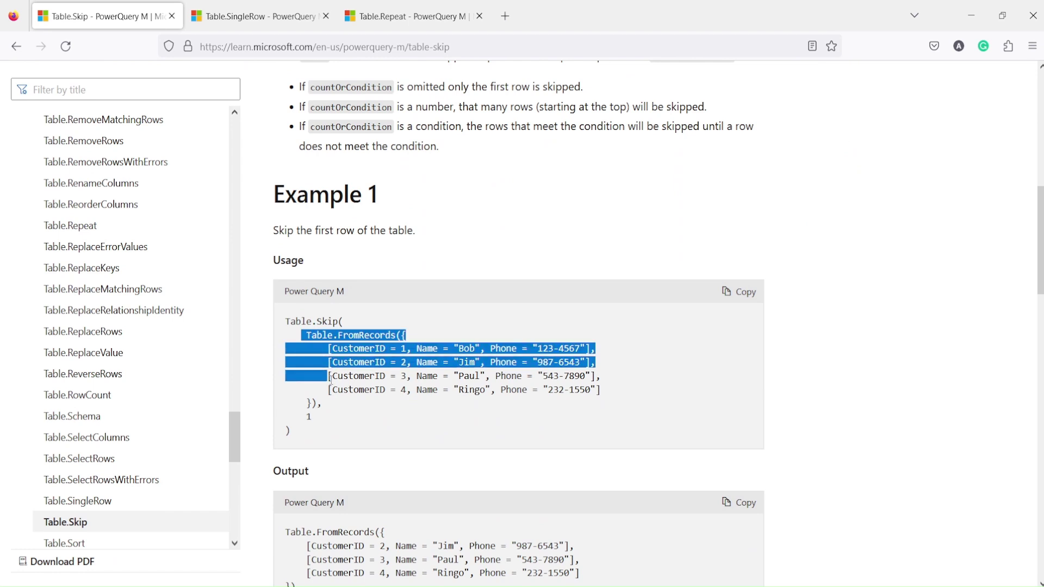
{"action": "left_click", "coordinate": [332, 380]}
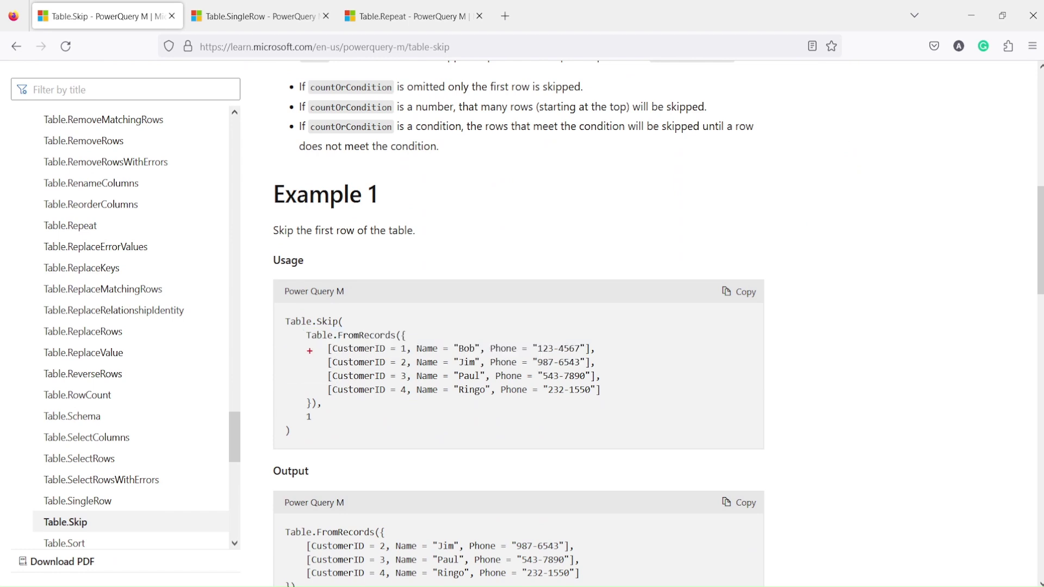
{"action": "mouse_move", "coordinate": [304, 329]}
{"action": "left_mouse_down"}
{"action": "mouse_move", "coordinate": [432, 418]}
{"action": "mouse_move", "coordinate": [660, 414]}
{"action": "mouse_move", "coordinate": [653, 407]}
{"action": "left_mouse_up"}
{"action": "left_click_drag", "start_coordinate": [302, 412], "coordinate": [317, 423]}
{"action": "mouse_move", "coordinate": [278, 315]}
{"action": "left_mouse_down"}
{"action": "mouse_move", "coordinate": [334, 380]}
{"action": "mouse_move", "coordinate": [593, 459]}
{"action": "mouse_move", "coordinate": [686, 438]}
{"action": "mouse_move", "coordinate": [670, 446]}
{"action": "left_mouse_up"}
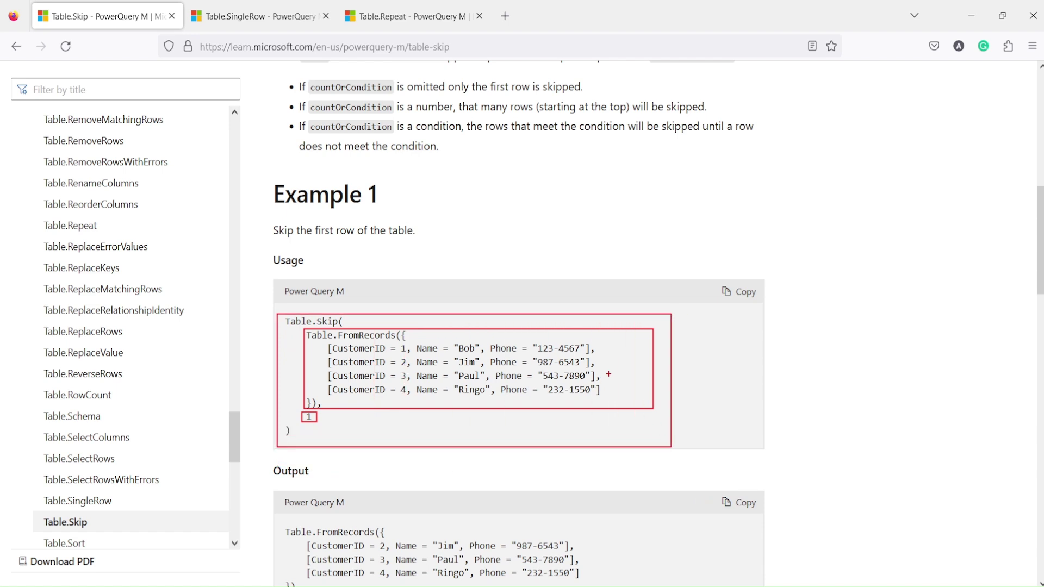
{"action": "key", "text": "Escape"}
Mark Example 2's count argument 2, its customer records and the whole call.
{"action": "scroll", "coordinate": [532, 401], "scroll_direction": "down", "scroll_amount": 4}
{"action": "scroll", "coordinate": [378, 326], "scroll_direction": "down", "scroll_amount": 4}
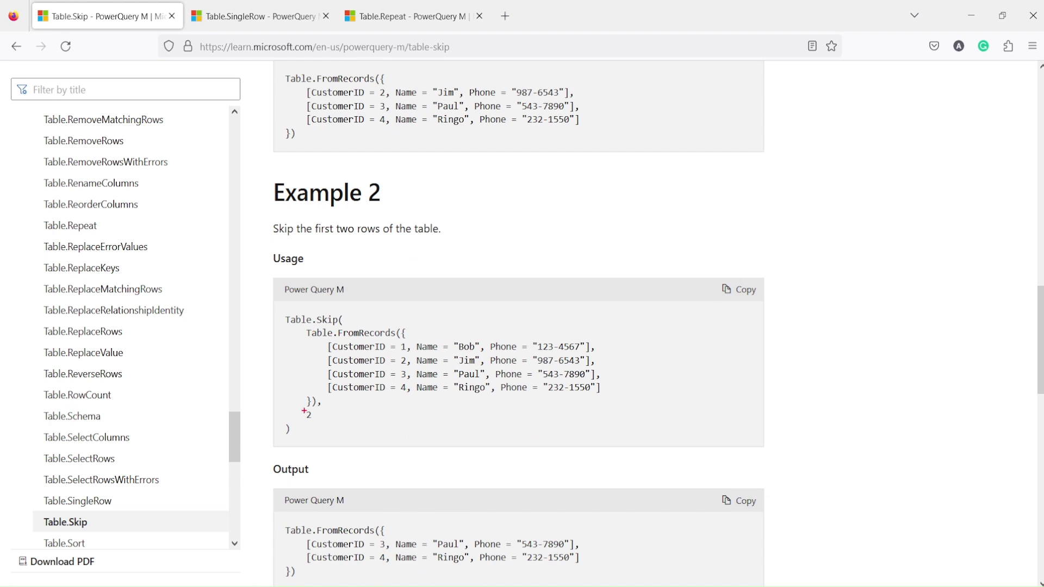
{"action": "left_click_drag", "start_coordinate": [301, 412], "coordinate": [325, 429]}
{"action": "mouse_move", "coordinate": [304, 330]}
{"action": "left_mouse_down"}
{"action": "mouse_move", "coordinate": [442, 406]}
{"action": "mouse_move", "coordinate": [620, 418]}
{"action": "mouse_move", "coordinate": [629, 408]}
{"action": "left_mouse_up"}
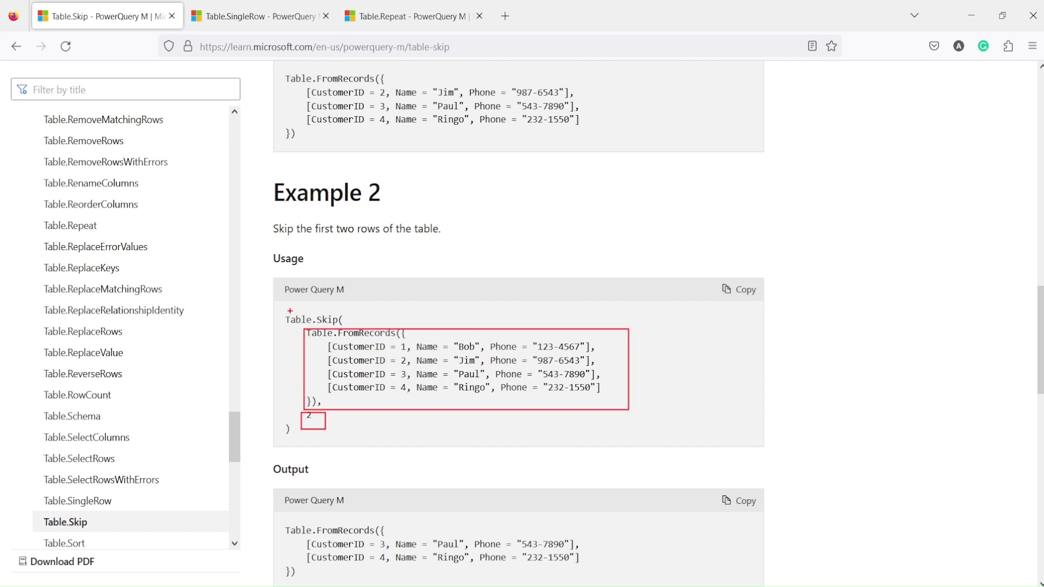
{"action": "mouse_move", "coordinate": [283, 311]}
{"action": "left_mouse_down"}
{"action": "mouse_move", "coordinate": [408, 414]}
{"action": "mouse_move", "coordinate": [661, 441]}
{"action": "left_mouse_up"}
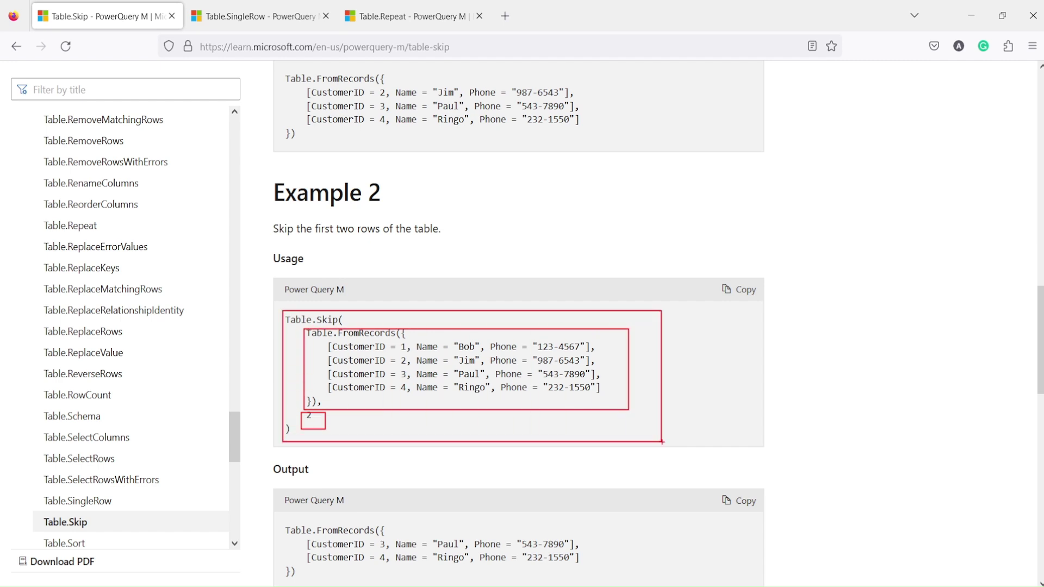
Mark Example 3's order records, the each [Price] > 25 condition and the whole call.
{"action": "scroll", "coordinate": [419, 381], "scroll_direction": "down", "scroll_amount": 5}
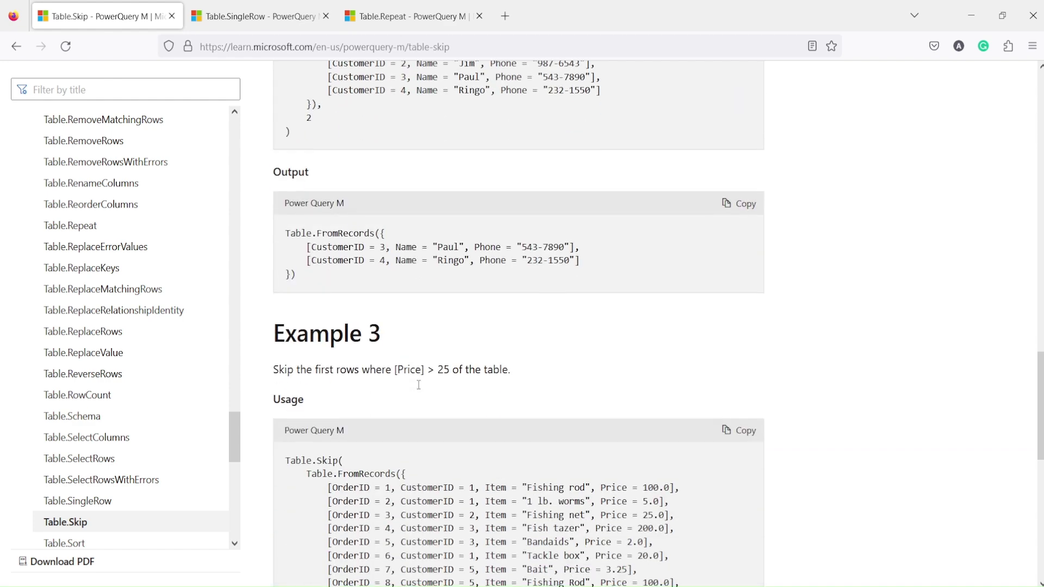
{"action": "scroll", "coordinate": [419, 389], "scroll_direction": "down", "scroll_amount": 4}
{"action": "scroll", "coordinate": [353, 283], "scroll_direction": "up", "scroll_amount": 4}
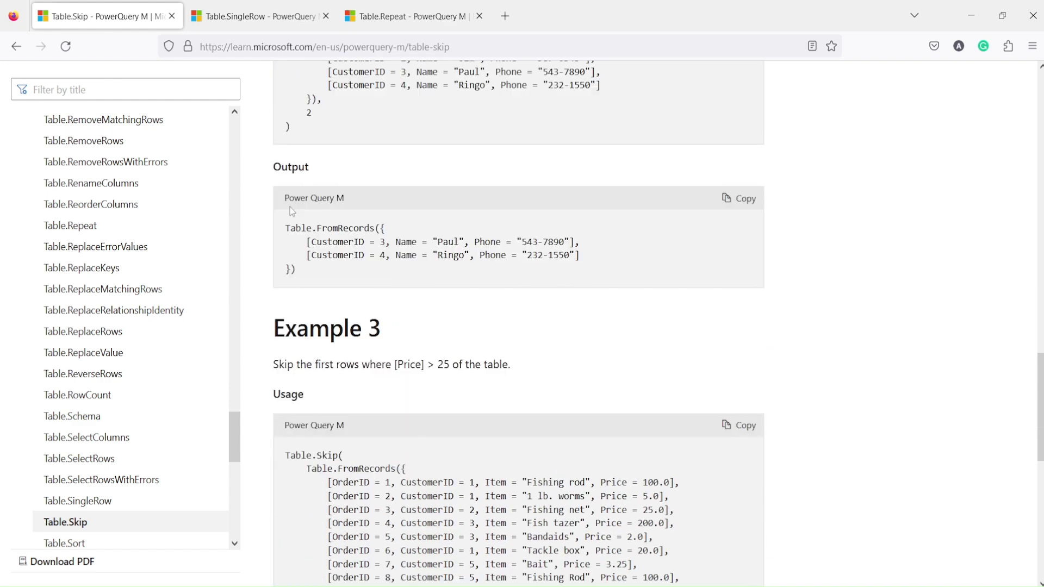
{"action": "left_click_drag", "start_coordinate": [284, 228], "coordinate": [318, 285]}
{"action": "scroll", "coordinate": [319, 284], "scroll_direction": "down", "scroll_amount": 4}
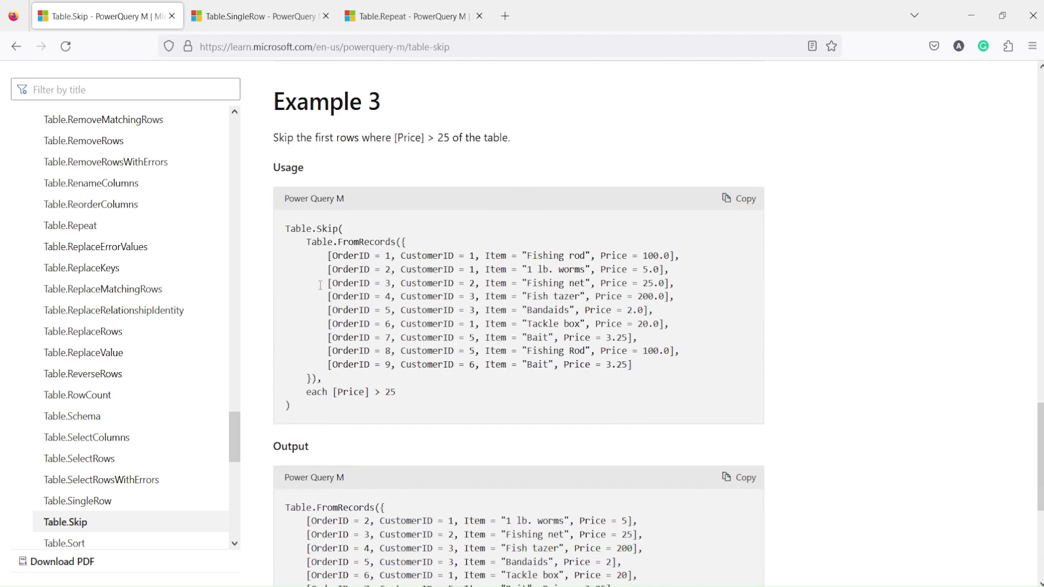
{"action": "mouse_move", "coordinate": [302, 235]}
{"action": "left_mouse_down"}
{"action": "mouse_move", "coordinate": [426, 326]}
{"action": "mouse_move", "coordinate": [704, 395]}
{"action": "mouse_move", "coordinate": [705, 386]}
{"action": "left_mouse_up"}
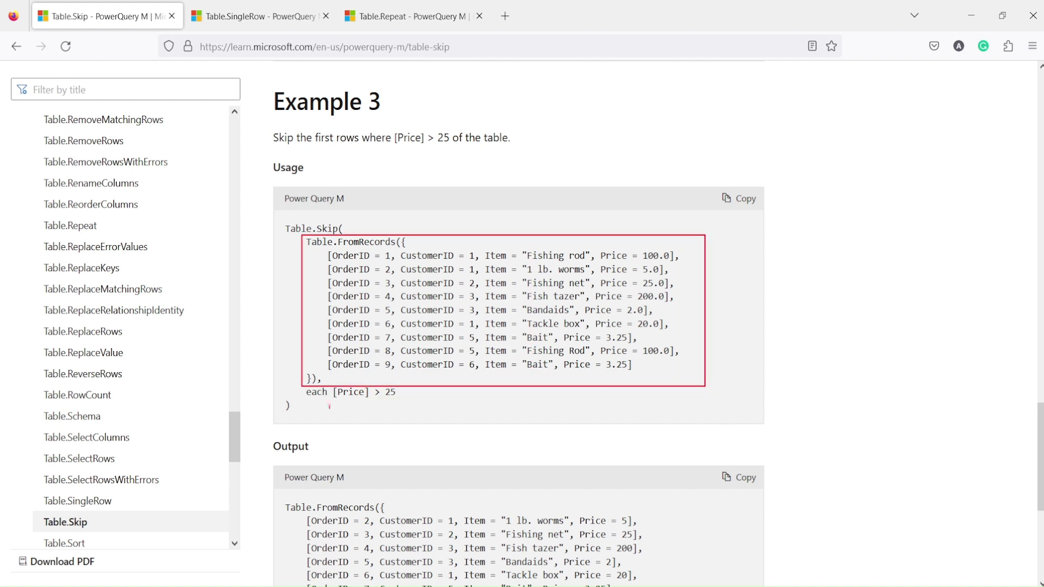
{"action": "left_click_drag", "start_coordinate": [301, 383], "coordinate": [426, 406]}
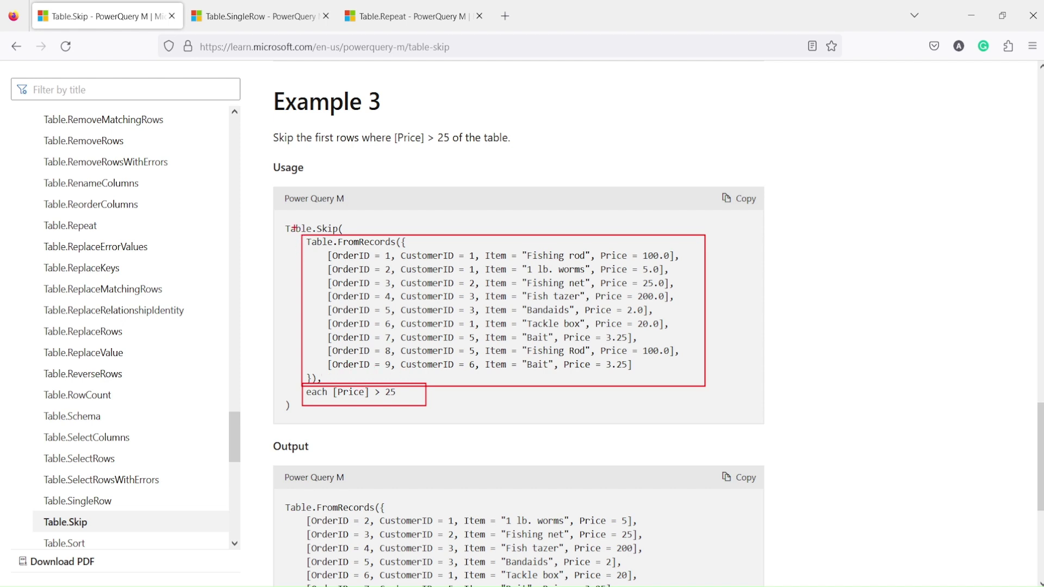
{"action": "mouse_move", "coordinate": [282, 223]}
{"action": "left_mouse_down"}
{"action": "mouse_move", "coordinate": [429, 326]}
{"action": "mouse_move", "coordinate": [727, 414]}
{"action": "left_mouse_up"}
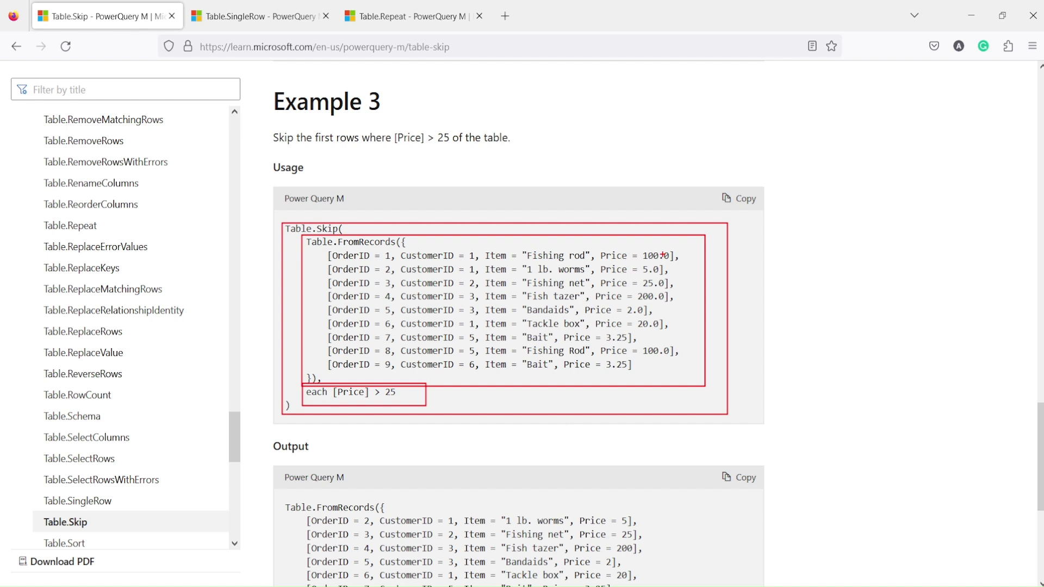
{"action": "key", "text": "Escape"}
View Example 3's output, then return to the top of the Table.Skip page.
{"action": "scroll", "coordinate": [617, 378], "scroll_direction": "down", "scroll_amount": 3}
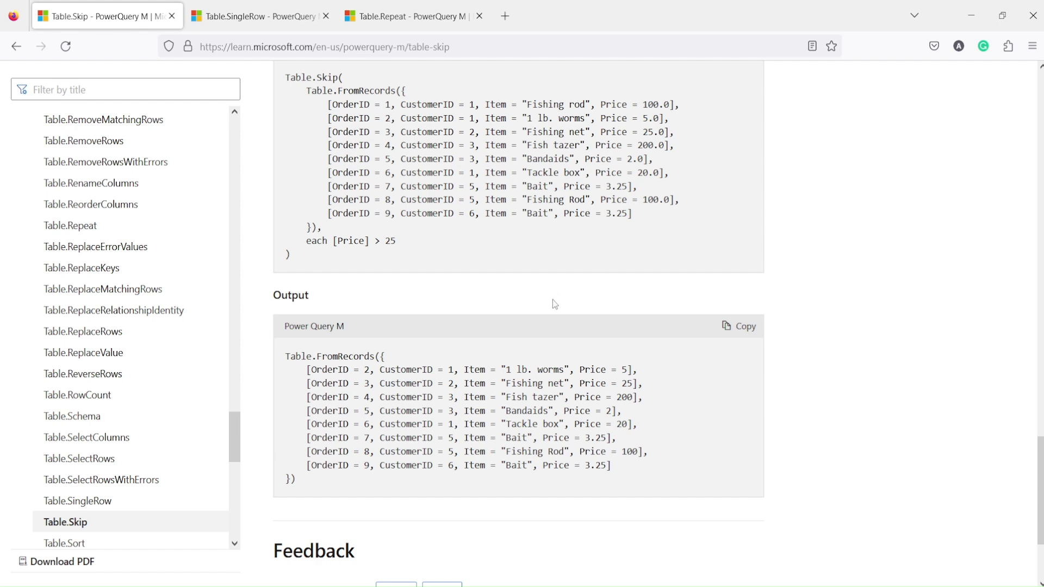
{"action": "mouse_move", "coordinate": [423, 586]}
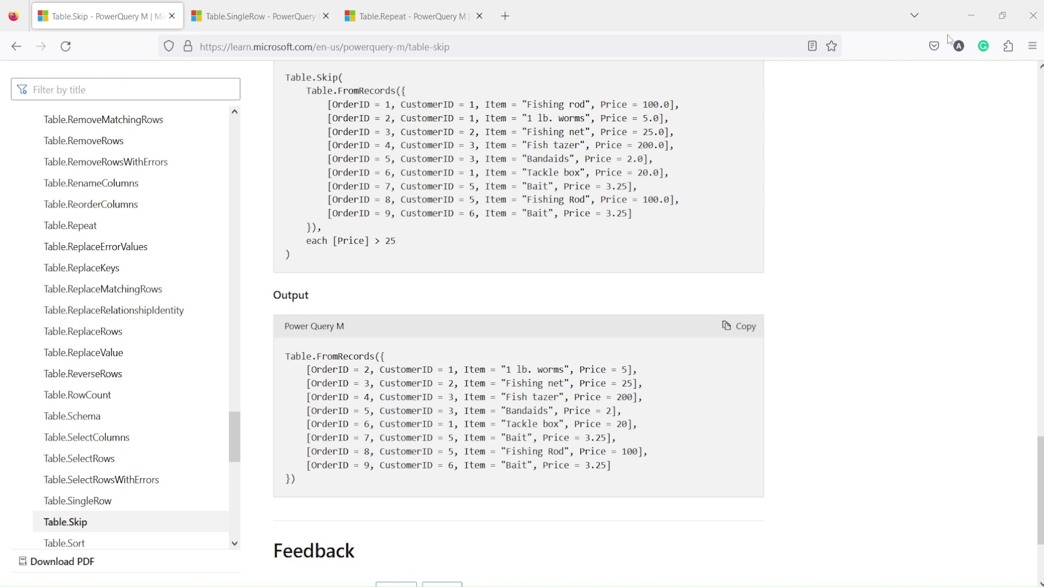
{"action": "scroll", "coordinate": [416, 173], "scroll_direction": "up", "scroll_amount": 20}
{"action": "scroll", "coordinate": [416, 172], "scroll_direction": "up", "scroll_amount": 5}
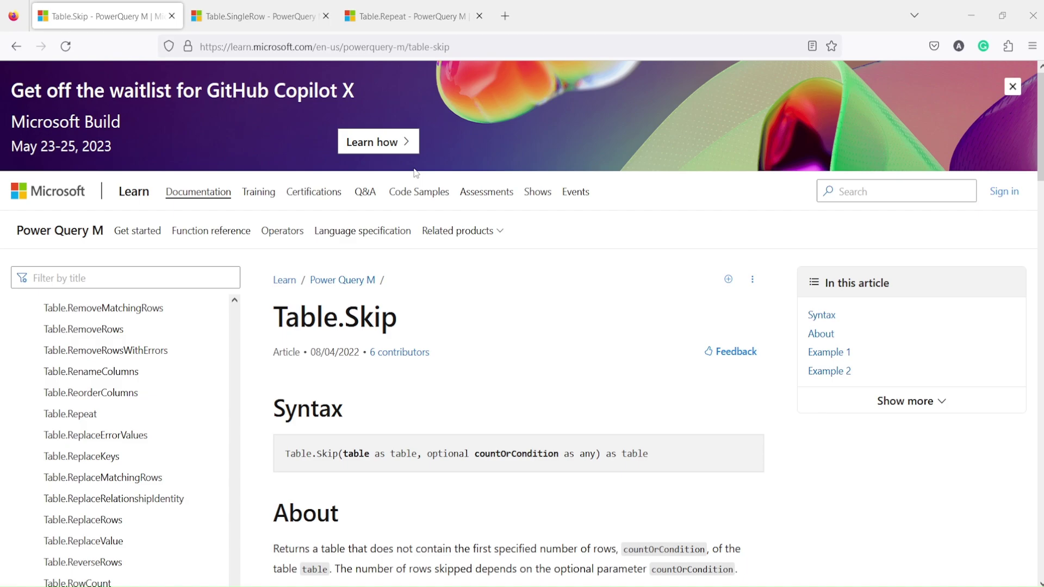
Open the Power Query Editor from the Power BI Desktop report via Transform data.
{"action": "key", "text": "alt+Tab"}
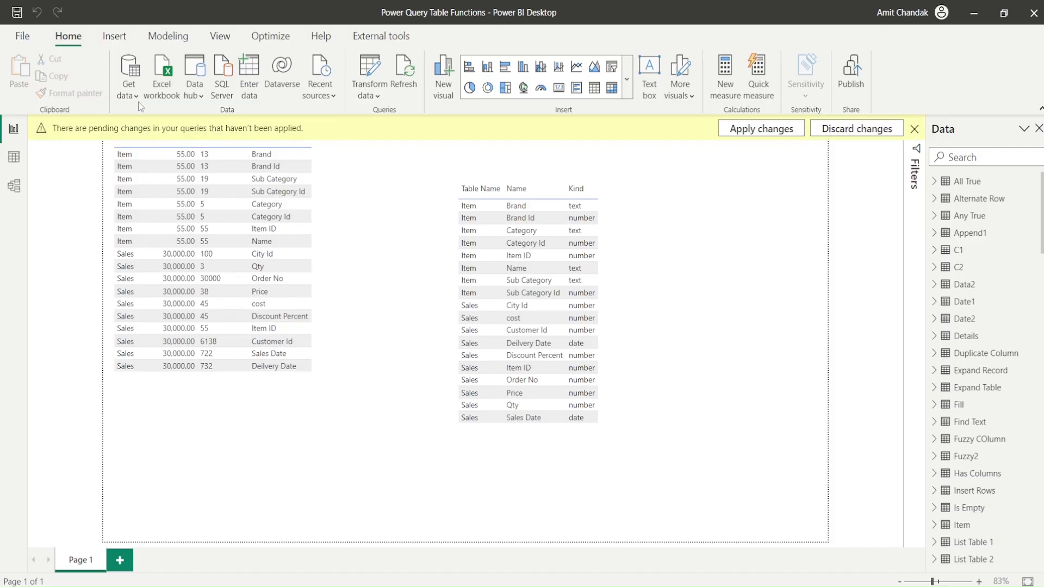
{"action": "left_click", "coordinate": [373, 98]}
{"action": "left_click", "coordinate": [387, 117]}
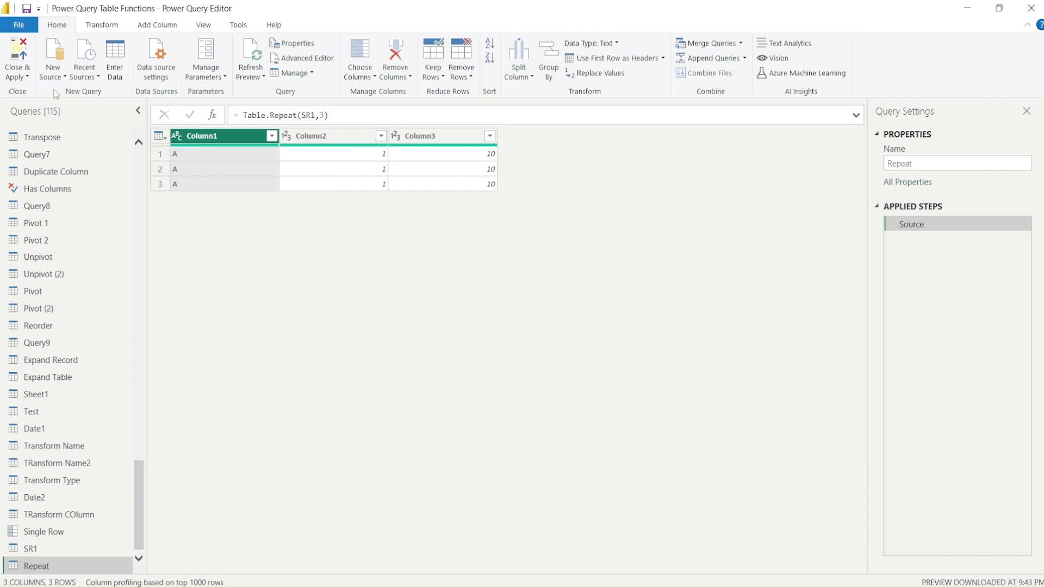
Add a blank query from New Source and rename it Table Skip.
{"action": "left_click", "coordinate": [53, 73]}
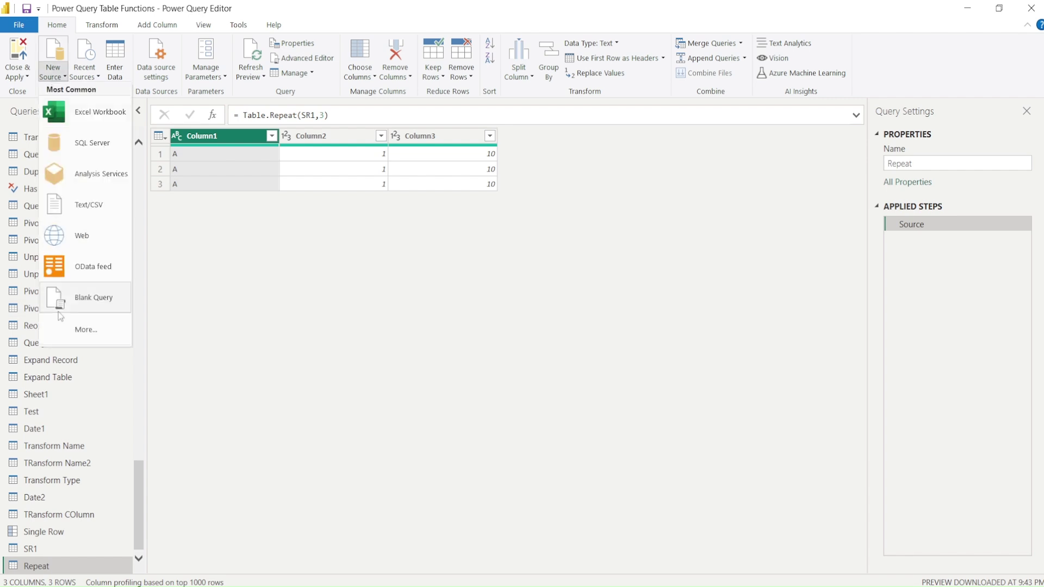
{"action": "left_click", "coordinate": [87, 452]}
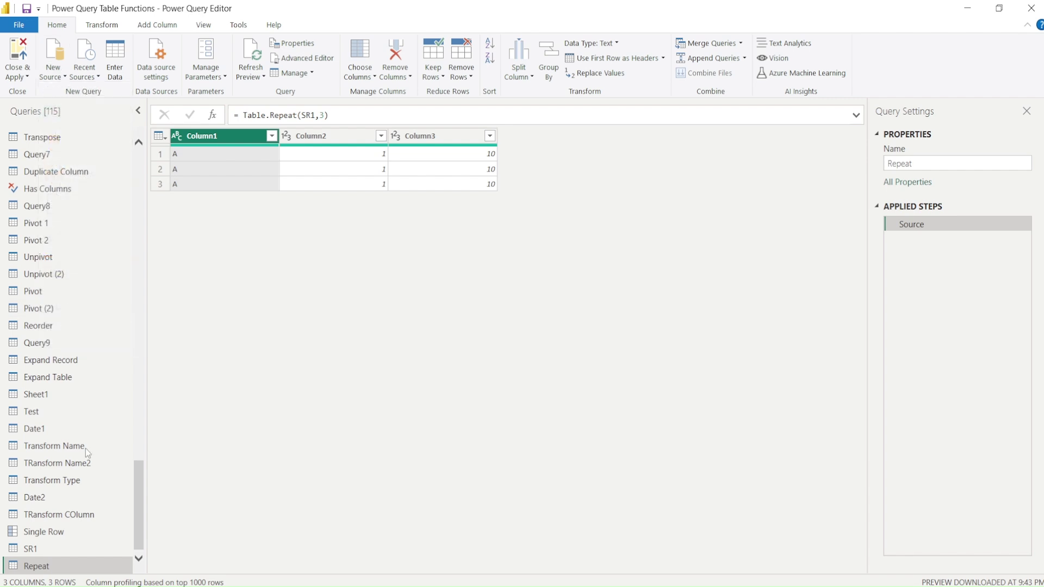
{"action": "double_click", "coordinate": [54, 565]}
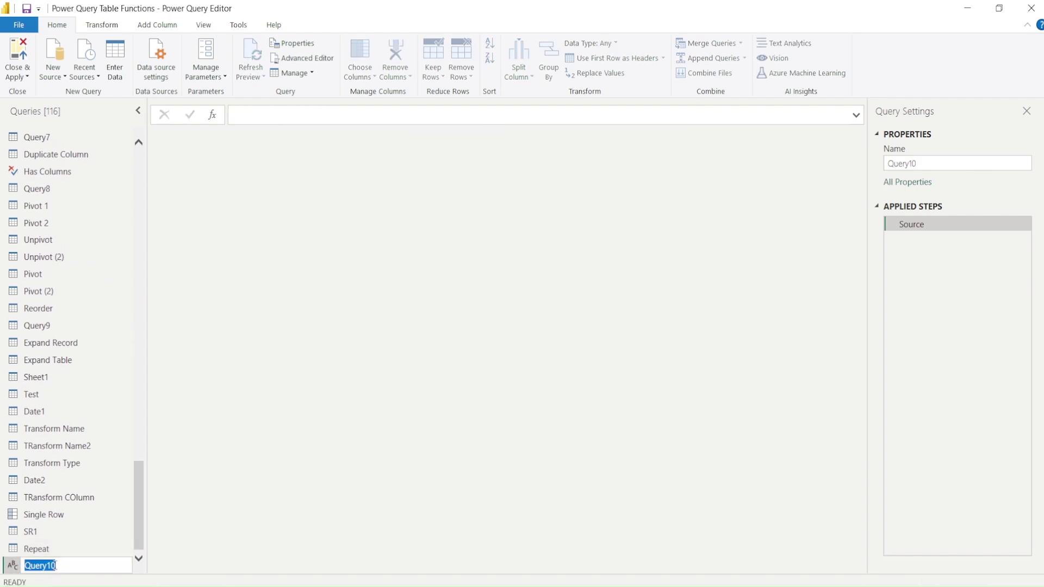
{"action": "type", "text": "Table Skip"}
{"action": "left_click", "coordinate": [229, 515]}
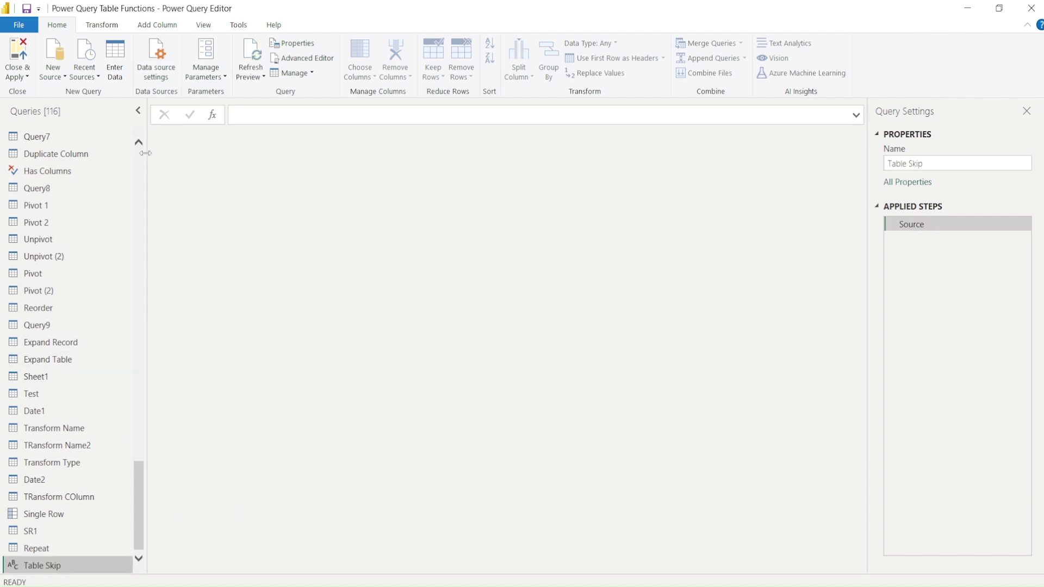
{"action": "scroll", "coordinate": [139, 154], "scroll_direction": "up", "scroll_amount": 20}
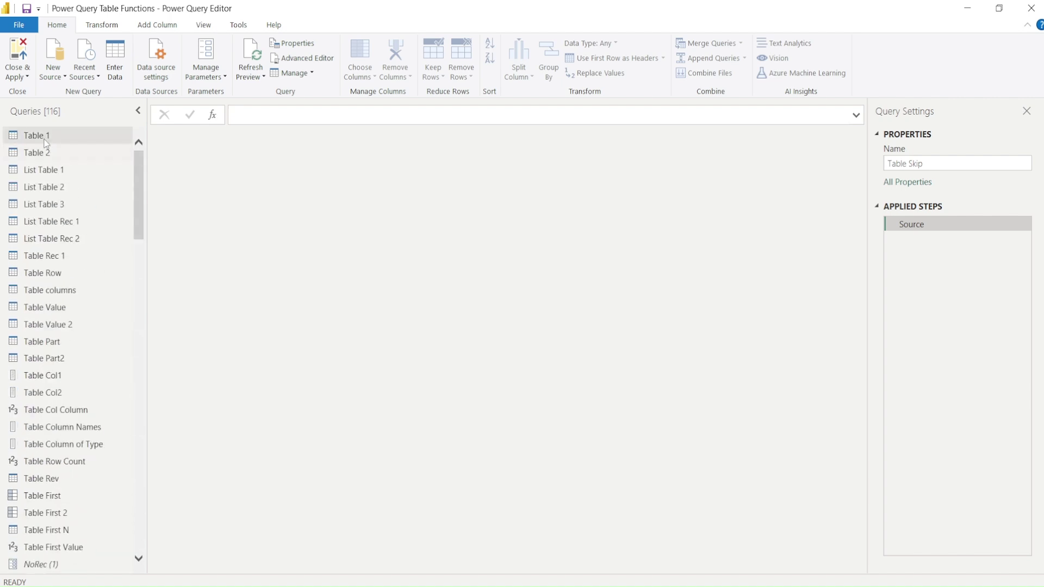
Open Table 1 to view columns A, B, C, Addition, Test 2 and Seq Column.
{"action": "left_click", "coordinate": [44, 136]}
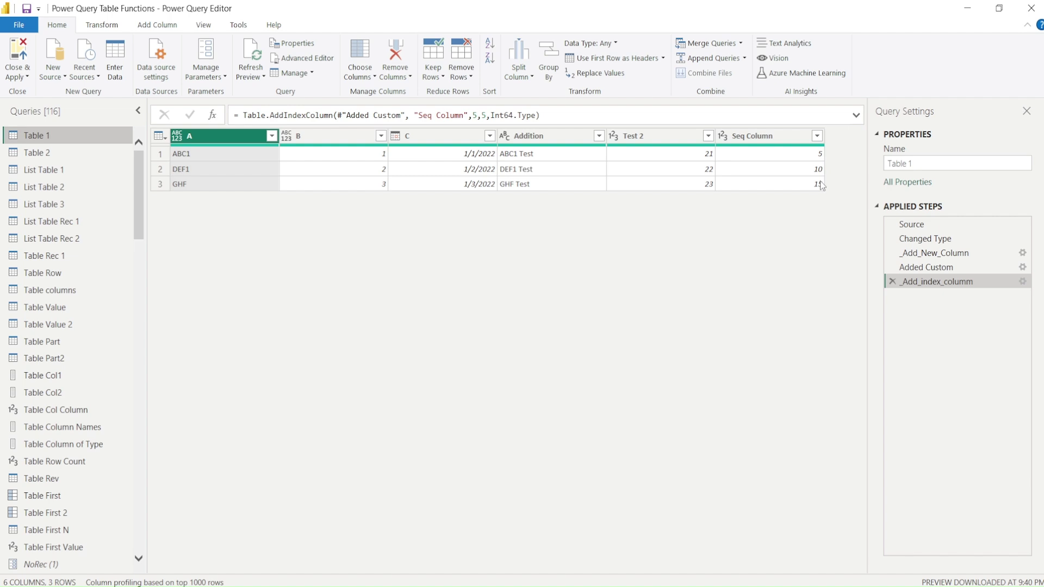
{"action": "scroll", "coordinate": [58, 532], "scroll_direction": "down", "scroll_amount": 18}
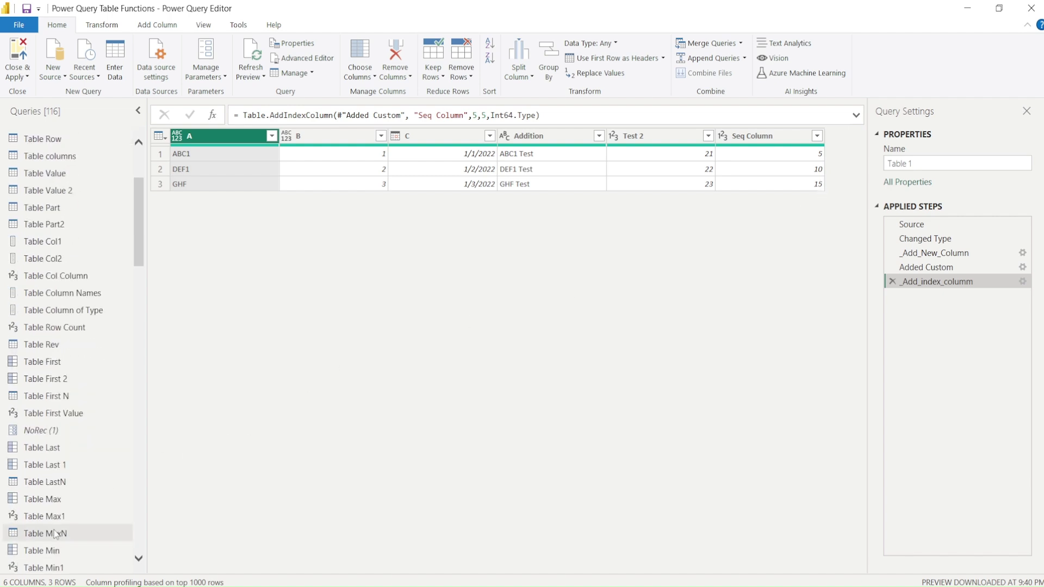
{"action": "scroll", "coordinate": [58, 536], "scroll_direction": "down", "scroll_amount": 10}
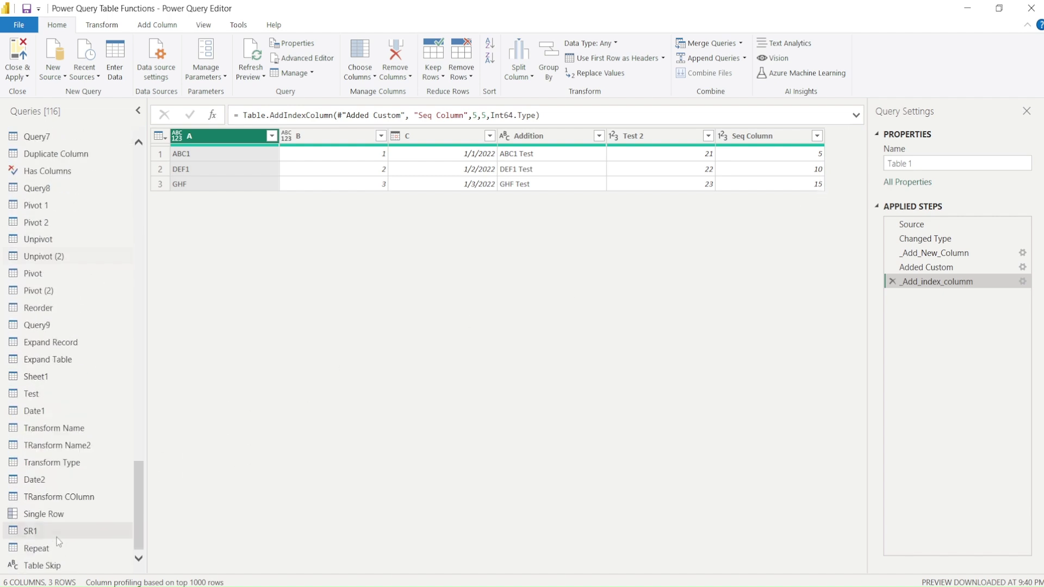
{"action": "right_click", "coordinate": [52, 565]}
In the Advanced Editor, set Source = Table.Skip(#"Table 1", 1) and apply it.
{"action": "left_click", "coordinate": [81, 568]}
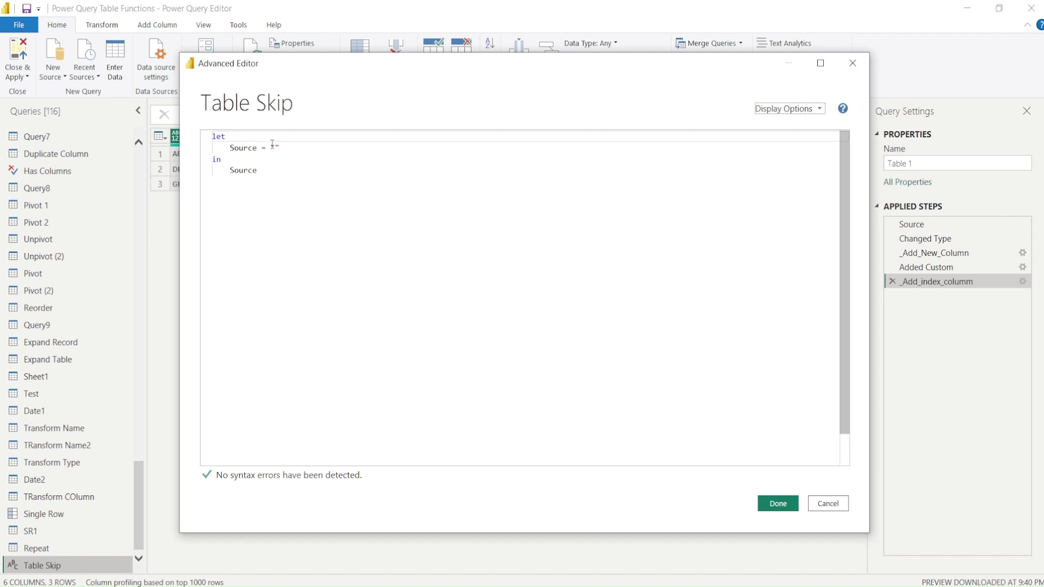
{"action": "double_click", "coordinate": [273, 148]}
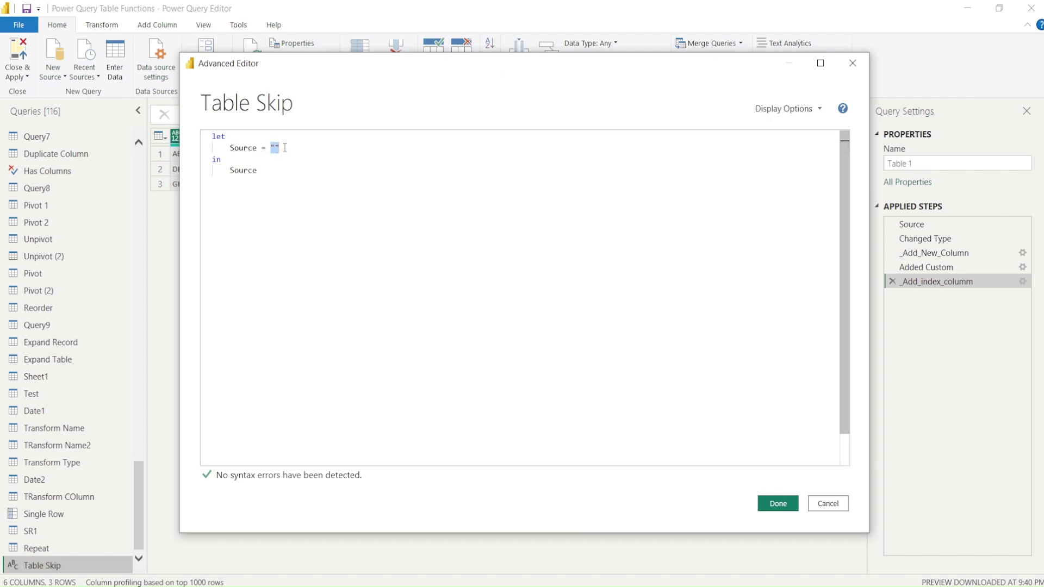
{"action": "type", "text": "Table."}
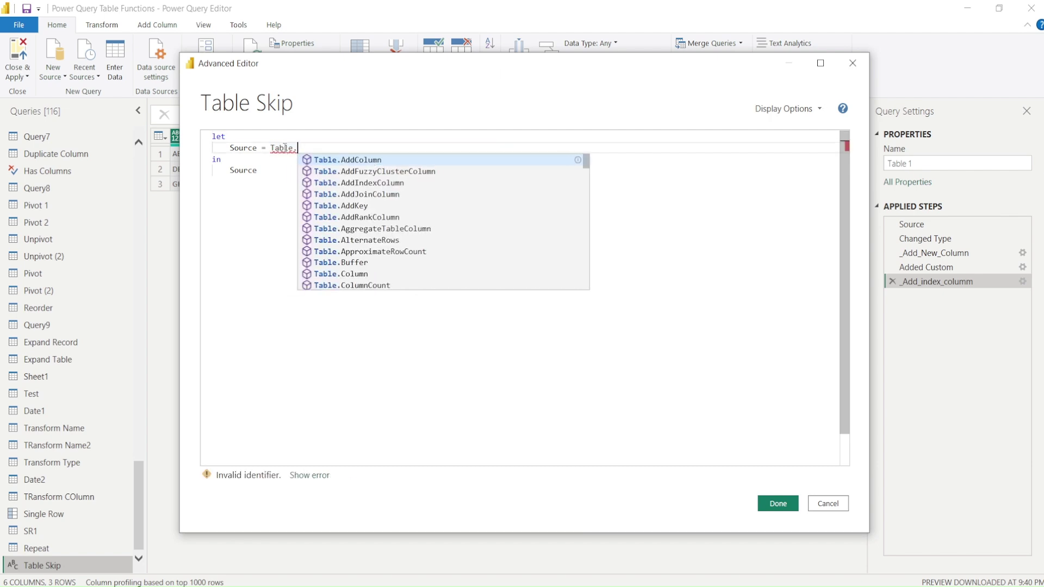
{"action": "type", "text": "Sk"}
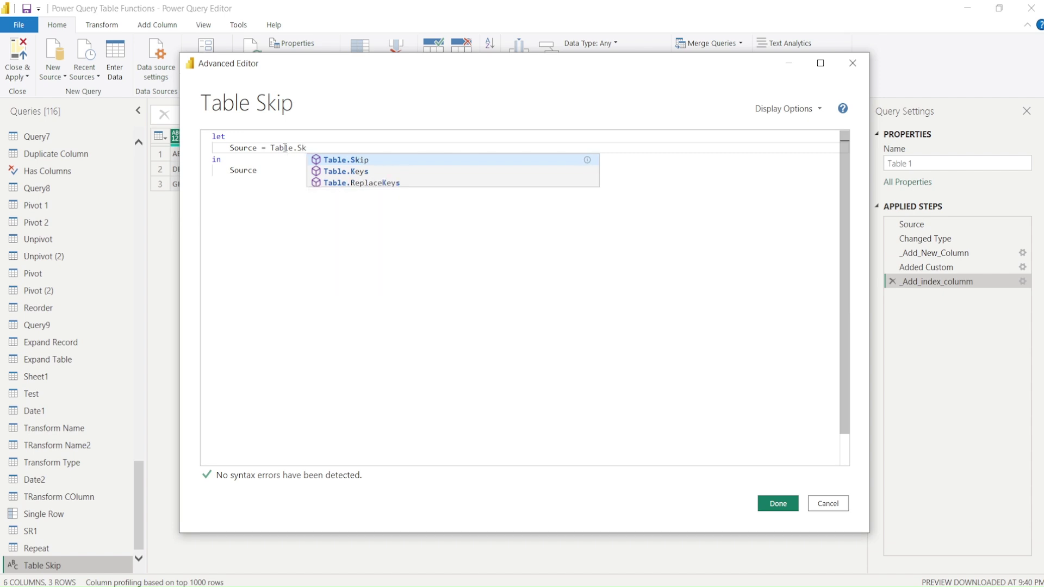
{"action": "key", "text": "Tab"}
{"action": "type", "text": "("}
{"action": "key", "text": "Escape"}
{"action": "type", "text": "Table 1)"}
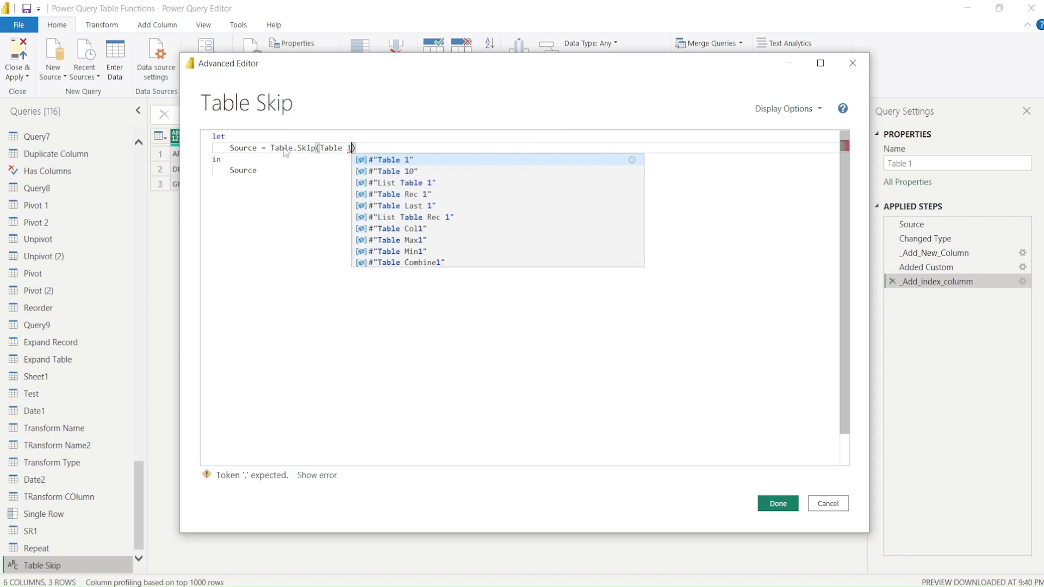
{"action": "key", "text": "Tab"}
{"action": "type", "text": ", "}
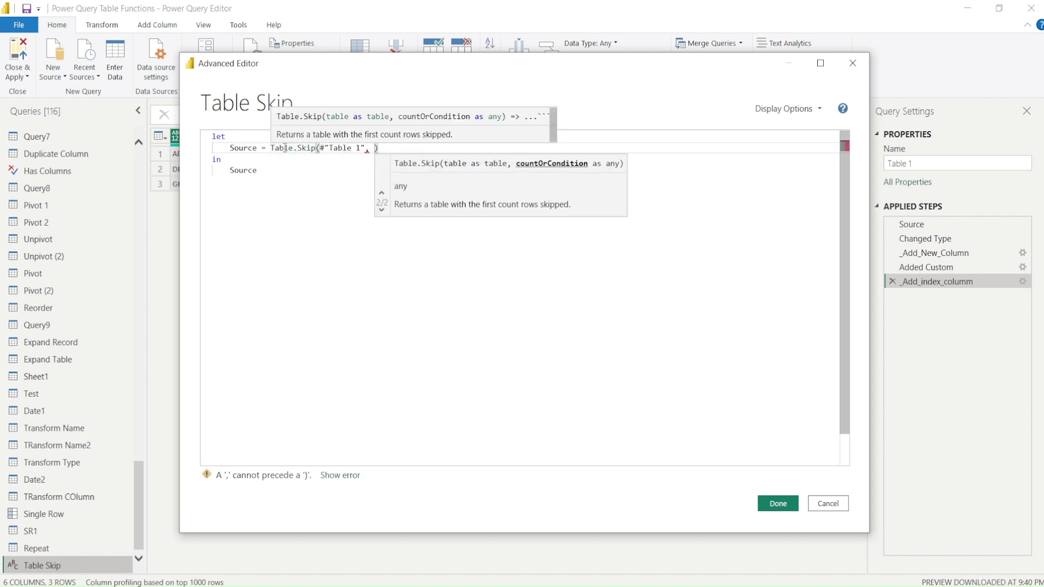
{"action": "type", "text": "1"}
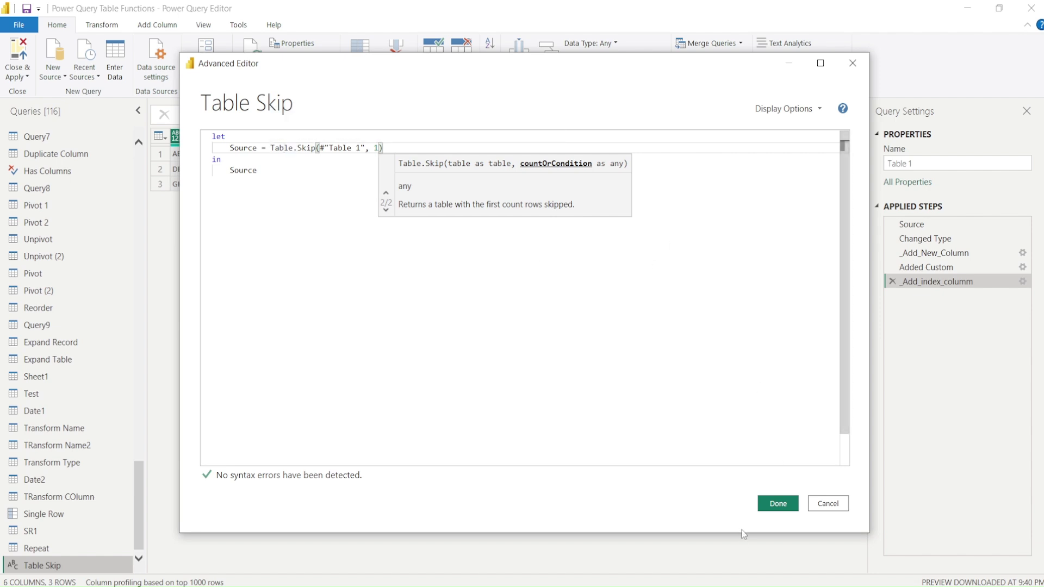
{"action": "left_click", "coordinate": [778, 504]}
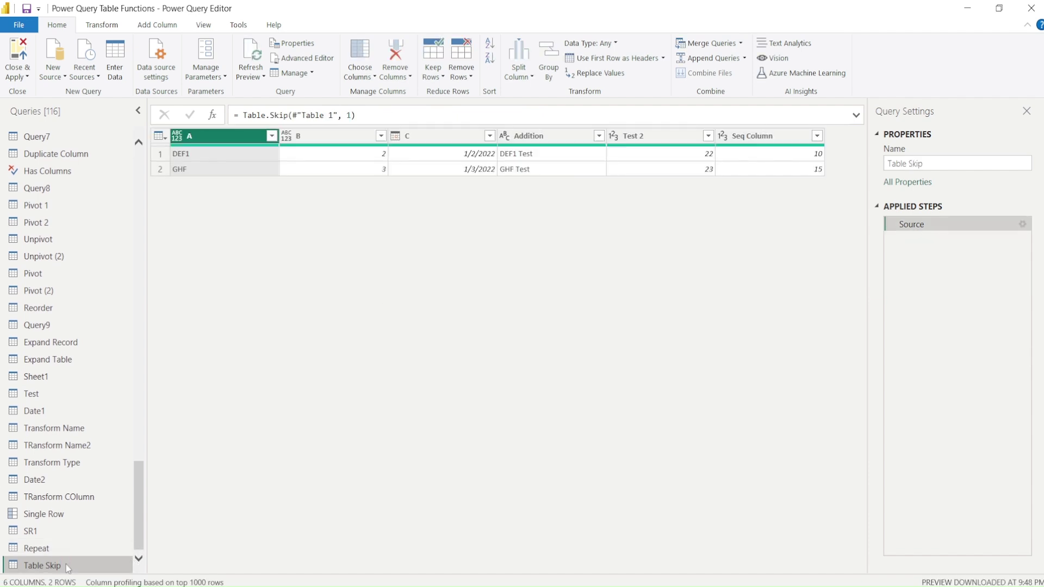
Change the Table.Skip count in the formula bar to 3 and apply it.
{"action": "left_click", "coordinate": [348, 115]}
{"action": "mouse_move", "coordinate": [309, 118]}
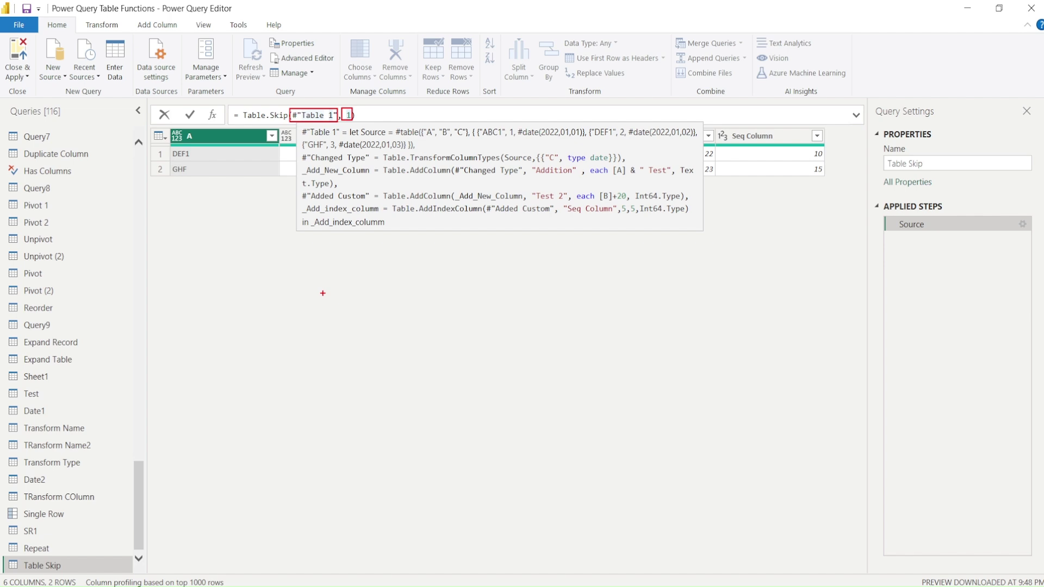
{"action": "key", "text": "Escape"}
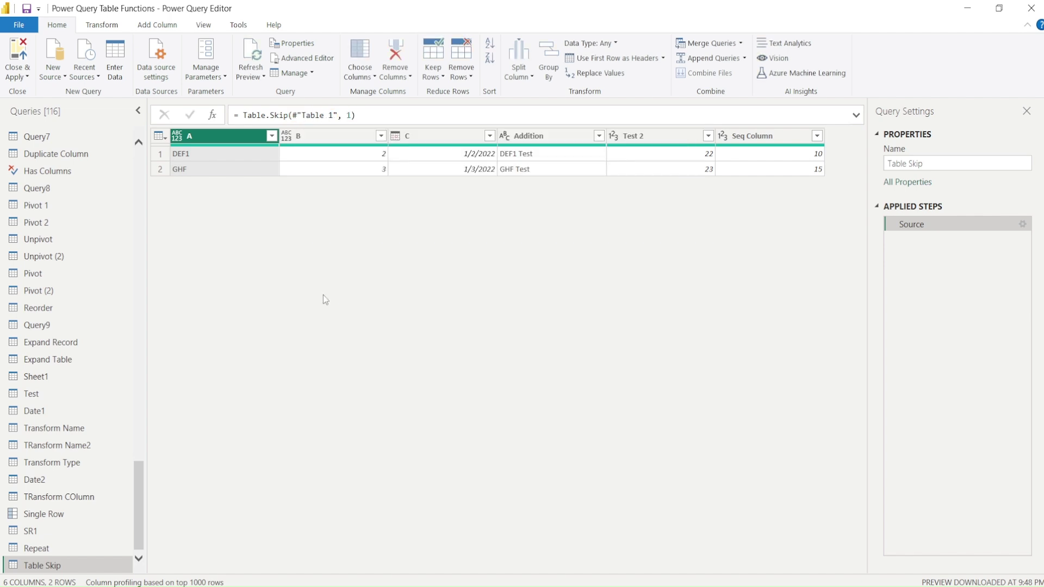
{"action": "double_click", "coordinate": [349, 116]}
{"action": "type", "text": "3"}
{"action": "key", "text": "Return"}
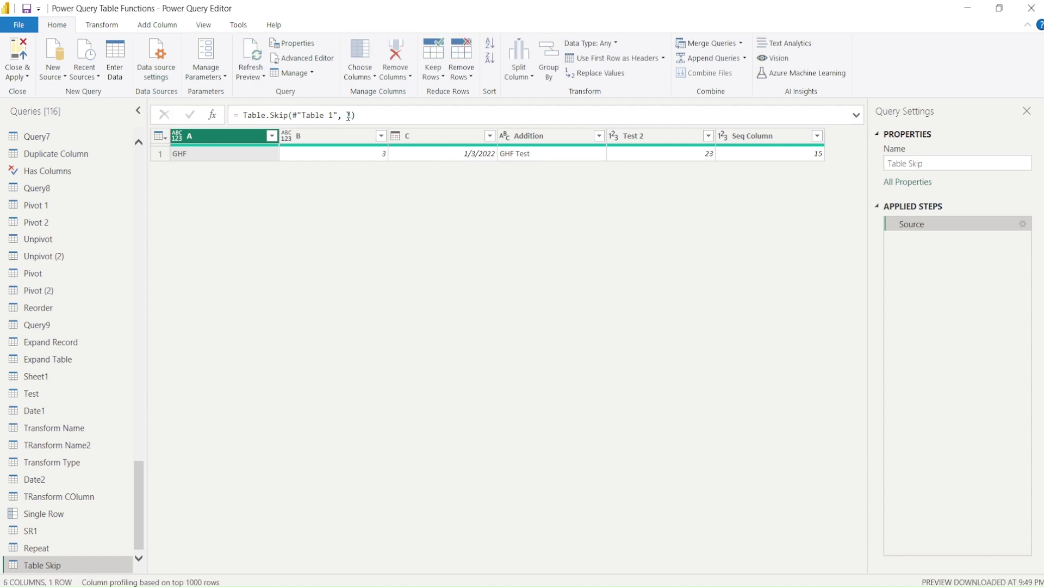
{"action": "left_click", "coordinate": [348, 115]}
{"action": "double_click", "coordinate": [349, 116]}
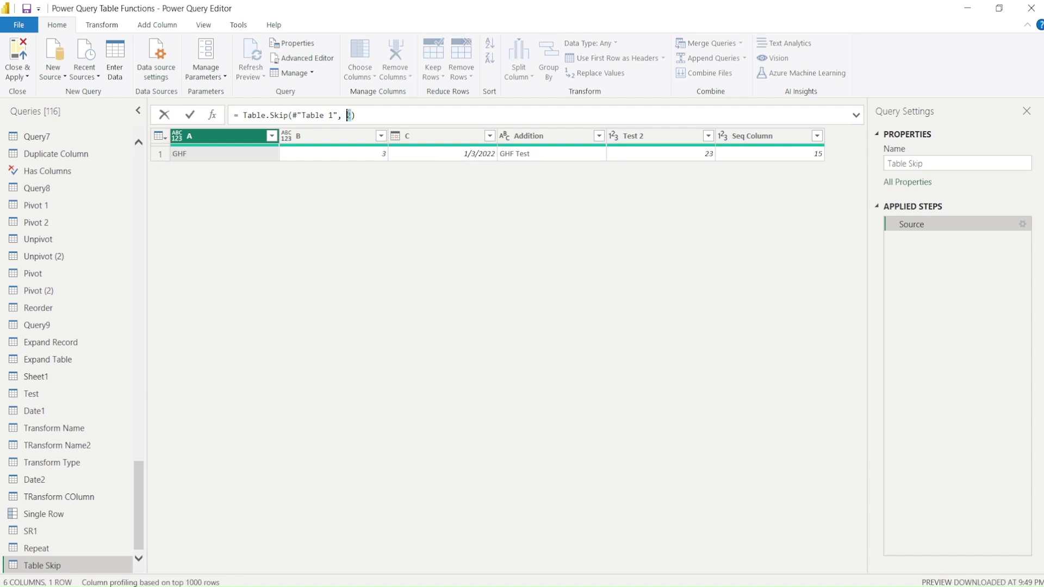
{"action": "type", "text": "3"}
{"action": "key", "text": "Return"}
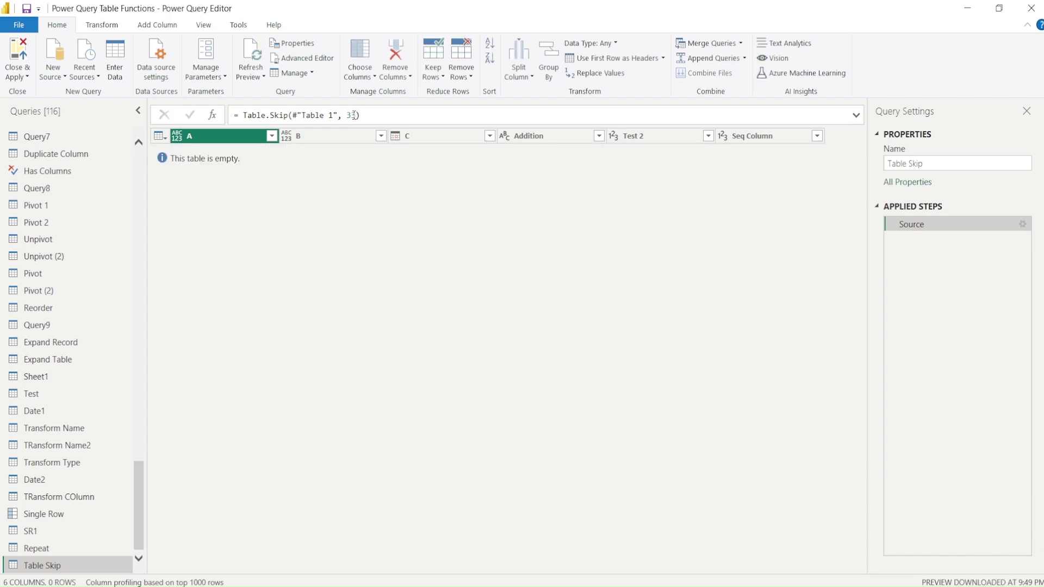
Try a skip count of 4, then settle on Table.Skip(#"Table 1", 2).
{"action": "left_click", "coordinate": [353, 115]}
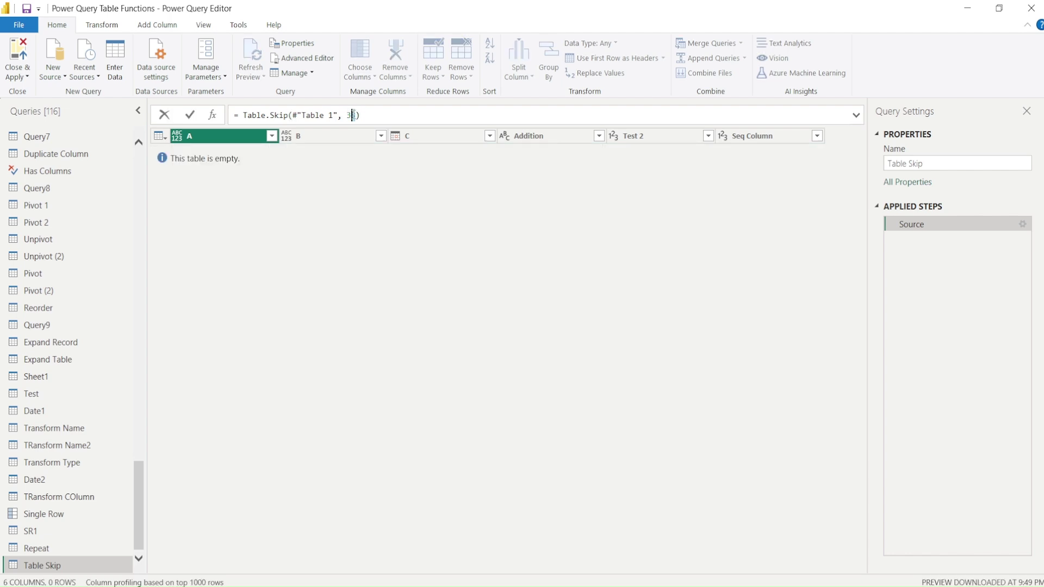
{"action": "key", "text": "Return"}
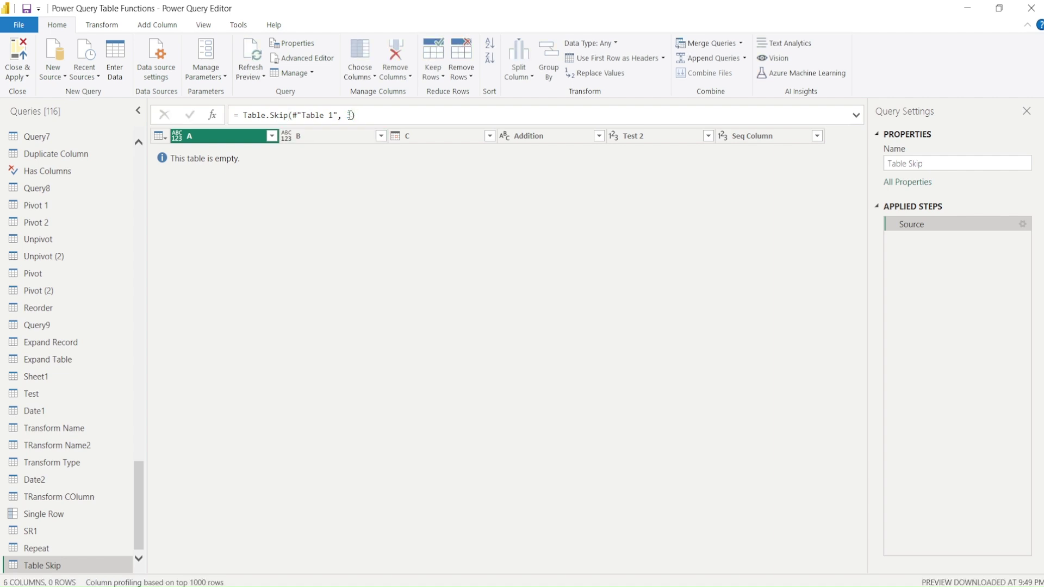
{"action": "double_click", "coordinate": [349, 116]}
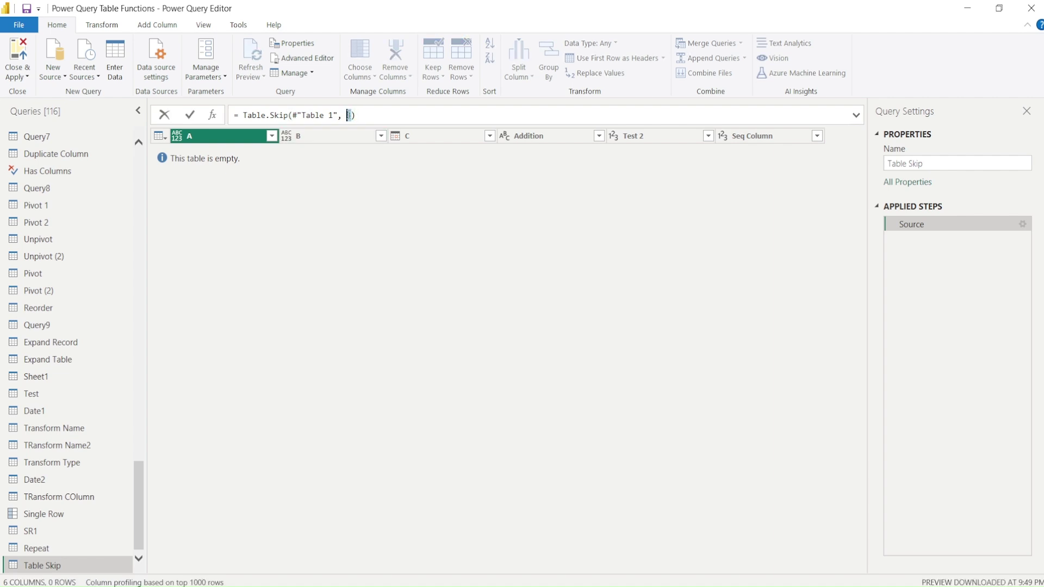
{"action": "type", "text": "4"}
{"action": "key", "text": "Return"}
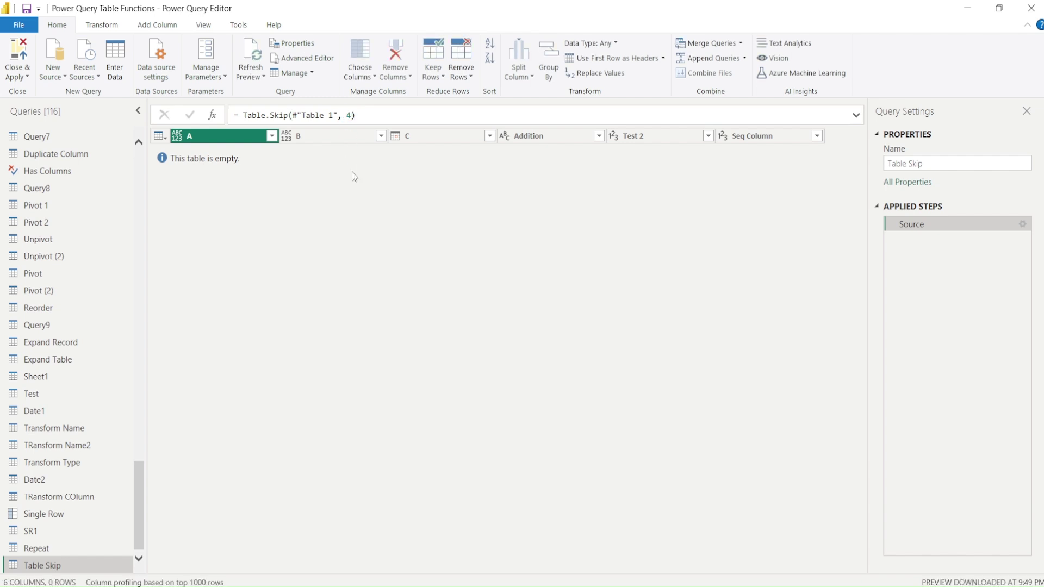
{"action": "left_click", "coordinate": [351, 116]}
{"action": "double_click", "coordinate": [349, 116]}
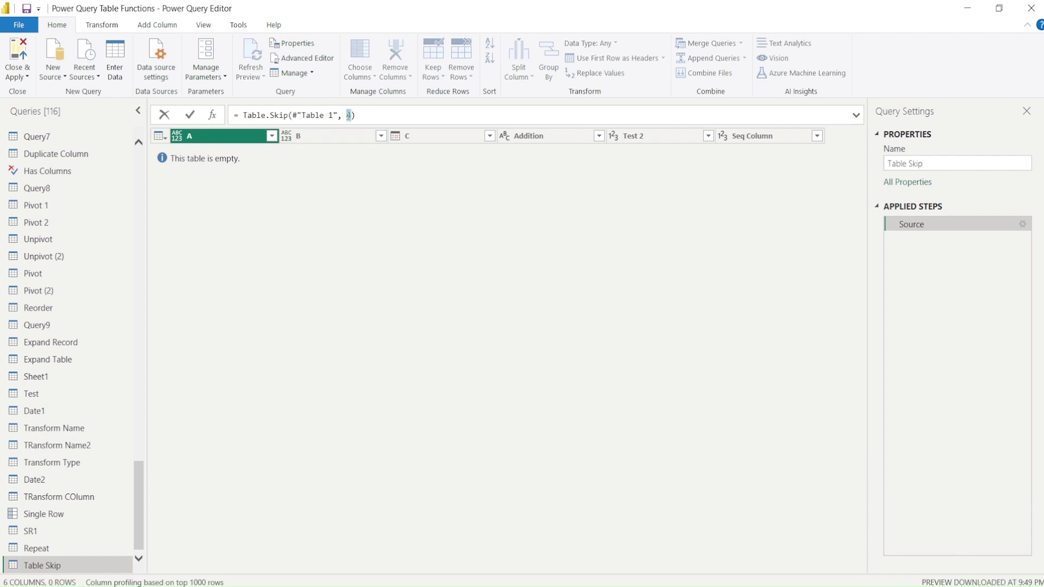
{"action": "type", "text": "2"}
{"action": "key", "text": "Return"}
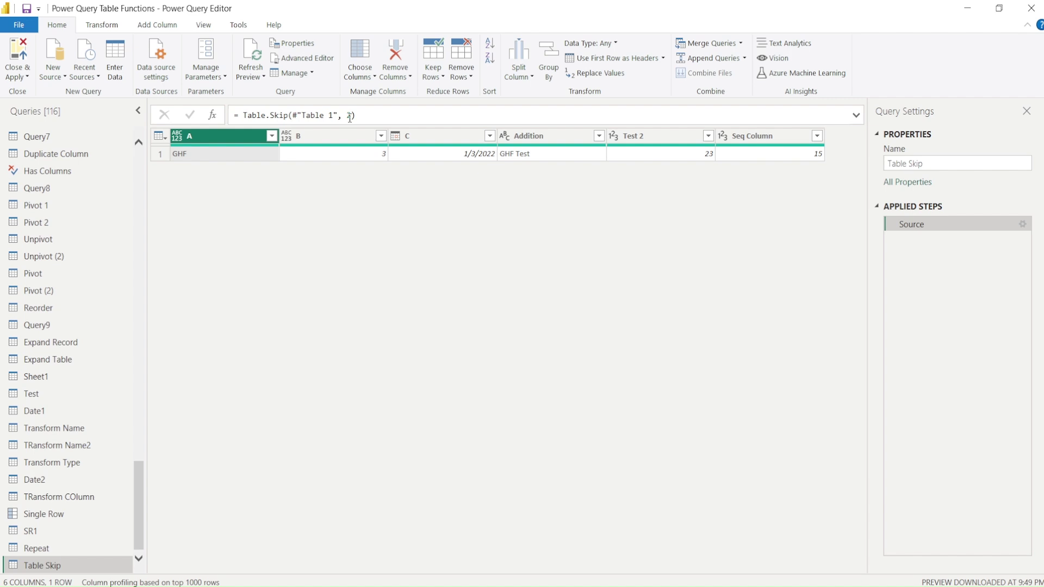
Replace the skip count with the condition each [Seq Column] > 10 in the formula bar.
{"action": "left_click", "coordinate": [351, 116]}
{"action": "double_click", "coordinate": [347, 115]}
{"action": "type", "text": "each "}
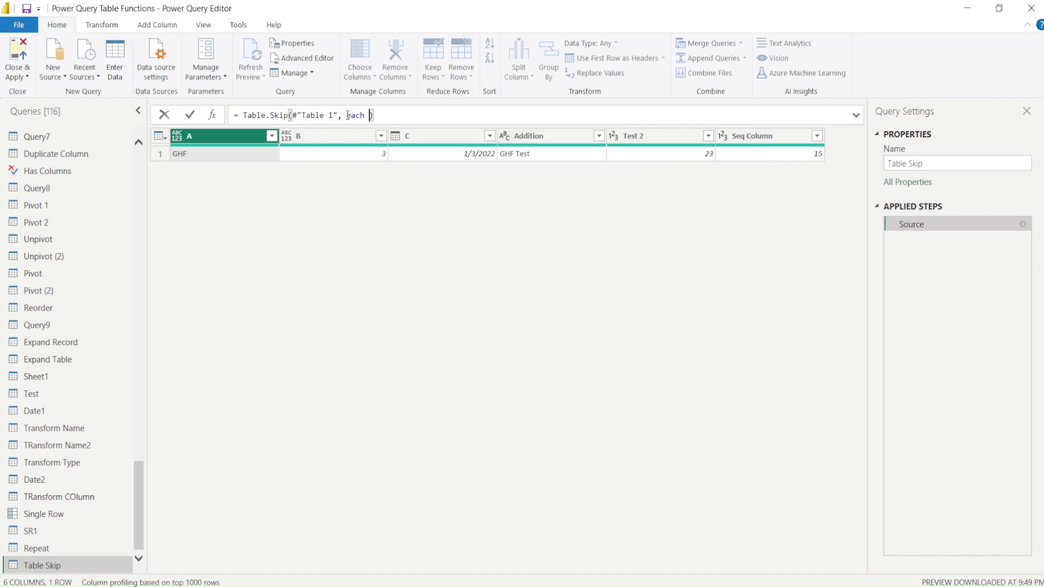
{"action": "type", "text": "[s"}
{"action": "key", "text": "BackSpace"}
{"action": "type", "text": "Seq Column "}
{"action": "type", "text": ">10"}
{"action": "key", "text": "BackSpace"}
{"action": "key", "text": "BackSpace"}
{"action": "key", "text": "BackSpace"}
{"action": "key", "text": "BackSpace"}
{"action": "key", "text": "Right"}
{"action": "type", "text": "> 10"}
{"action": "key", "text": "Return"}
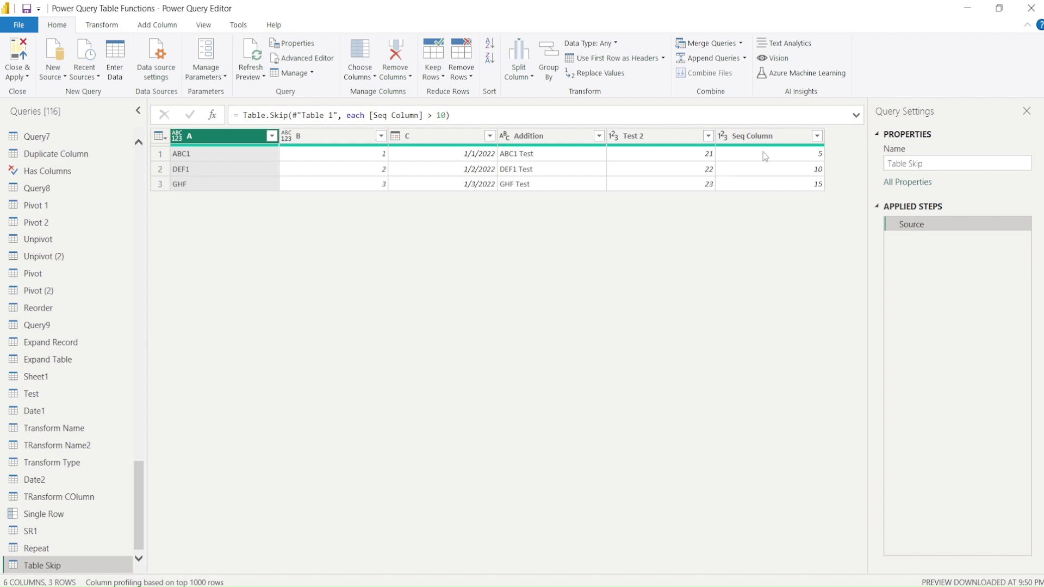
{"action": "left_click", "coordinate": [434, 117]}
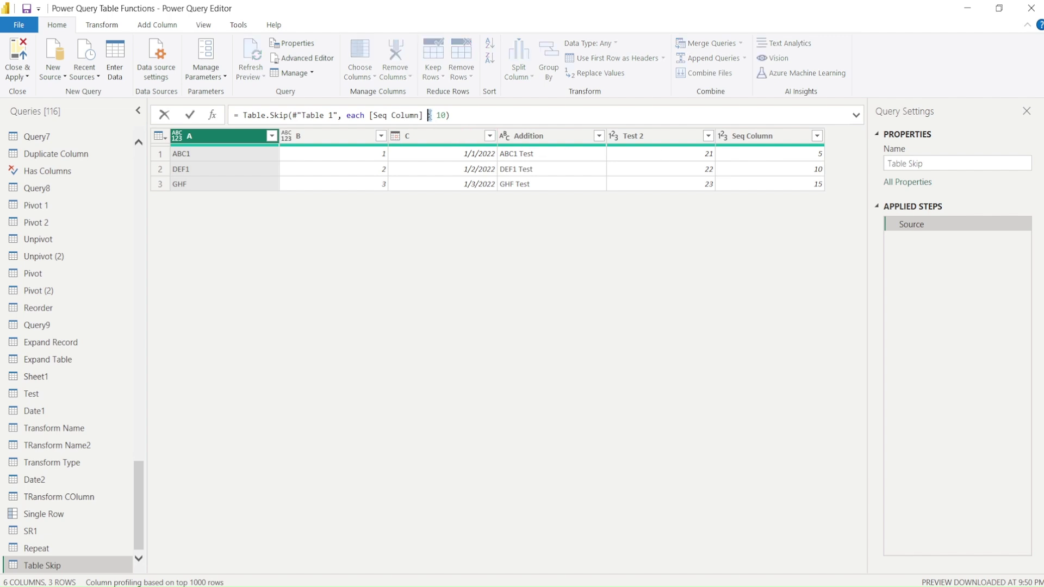
{"action": "left_click_drag", "start_coordinate": [432, 116], "coordinate": [427, 116]}
Change the condition to each [Seq Column] < 10, then to <=10.
{"action": "left_click", "coordinate": [433, 115]}
{"action": "left_click_drag", "start_coordinate": [434, 115], "coordinate": [429, 115]}
{"action": "type", "text": "<"}
{"action": "key", "text": "Return"}
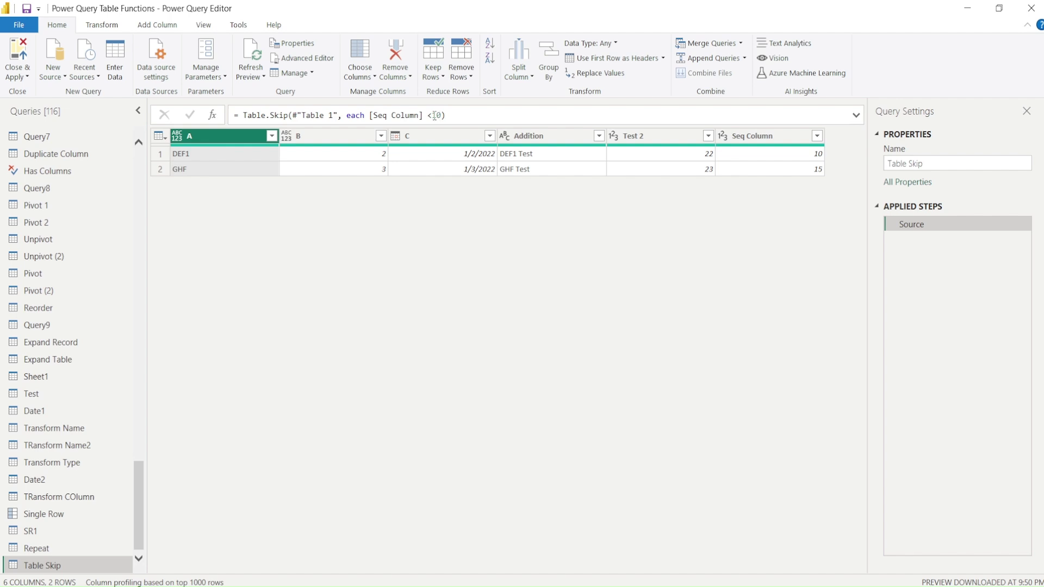
{"action": "left_click", "coordinate": [434, 115]}
{"action": "type", "text": "="}
{"action": "key", "text": "Return"}
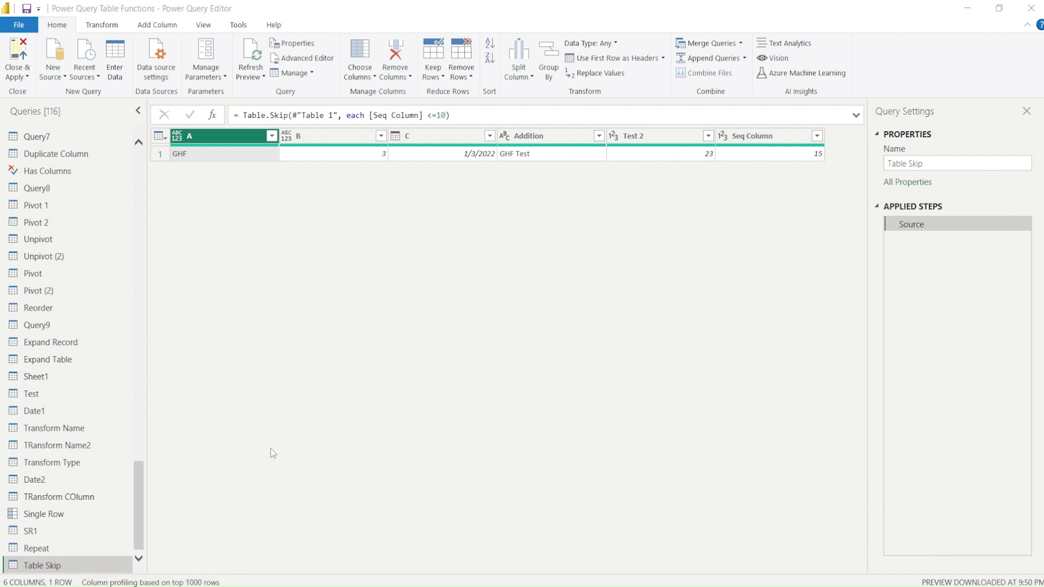
Select and copy Example 3's Table.Skip usage code from the documentation page.
{"action": "key", "text": "alt+Tab"}
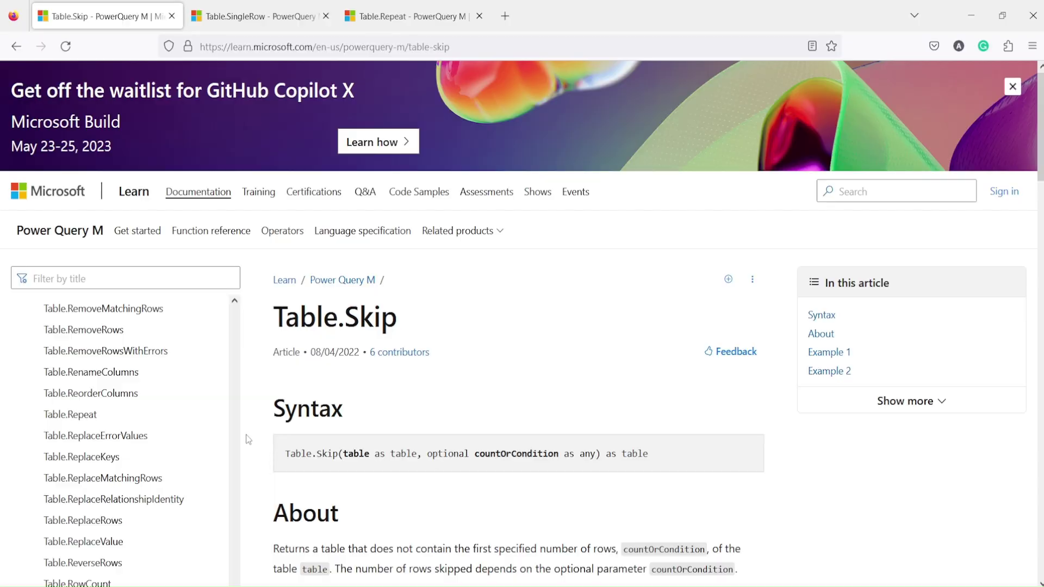
{"action": "scroll", "coordinate": [483, 337], "scroll_direction": "down", "scroll_amount": 20}
{"action": "scroll", "coordinate": [385, 364], "scroll_direction": "down", "scroll_amount": 5}
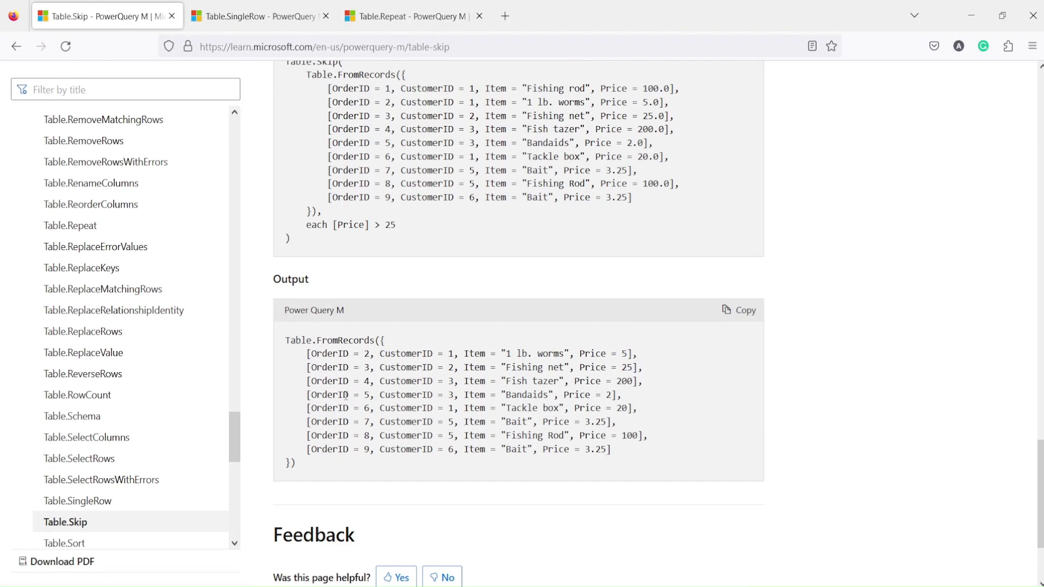
{"action": "left_click_drag", "start_coordinate": [310, 240], "coordinate": [279, 210]}
{"action": "key", "text": "ctrl+c"}
{"action": "scroll", "coordinate": [277, 182], "scroll_direction": "up", "scroll_amount": 3}
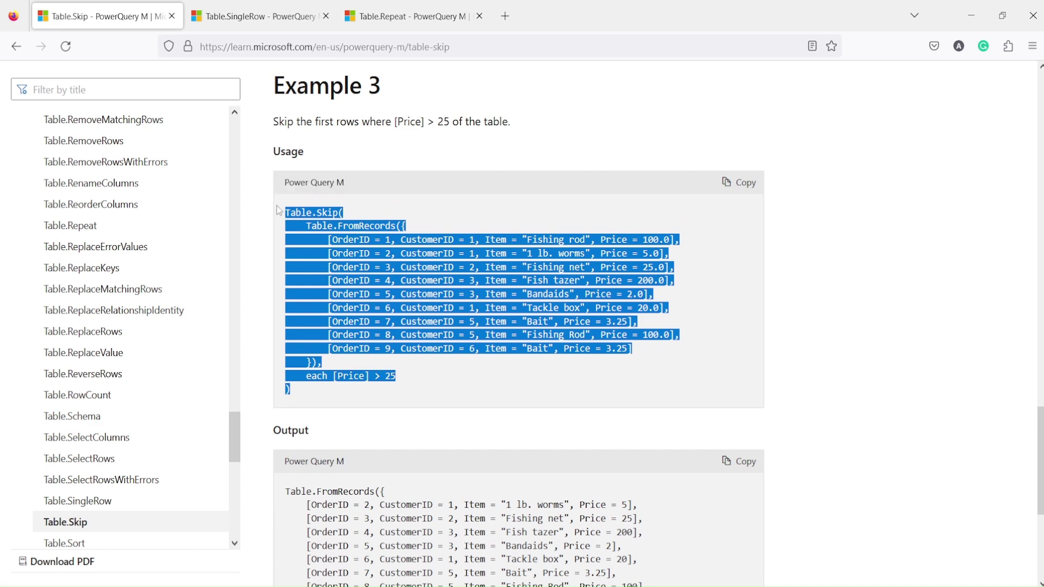
{"action": "key", "text": "alt+Tab"}
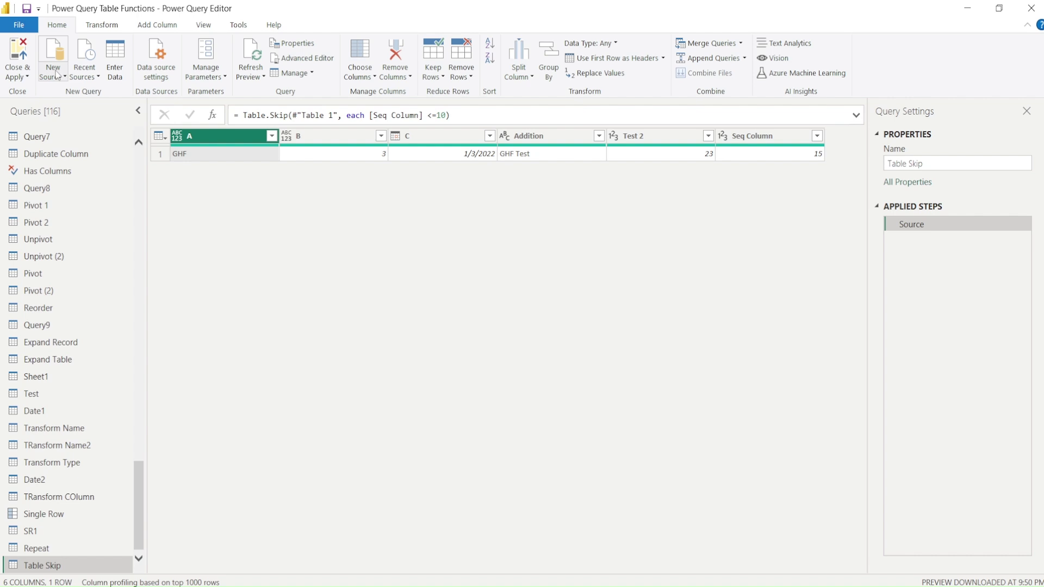
Add a blank query via New Source and rename Query10 to Table Skip1.
{"action": "left_click", "coordinate": [57, 75]}
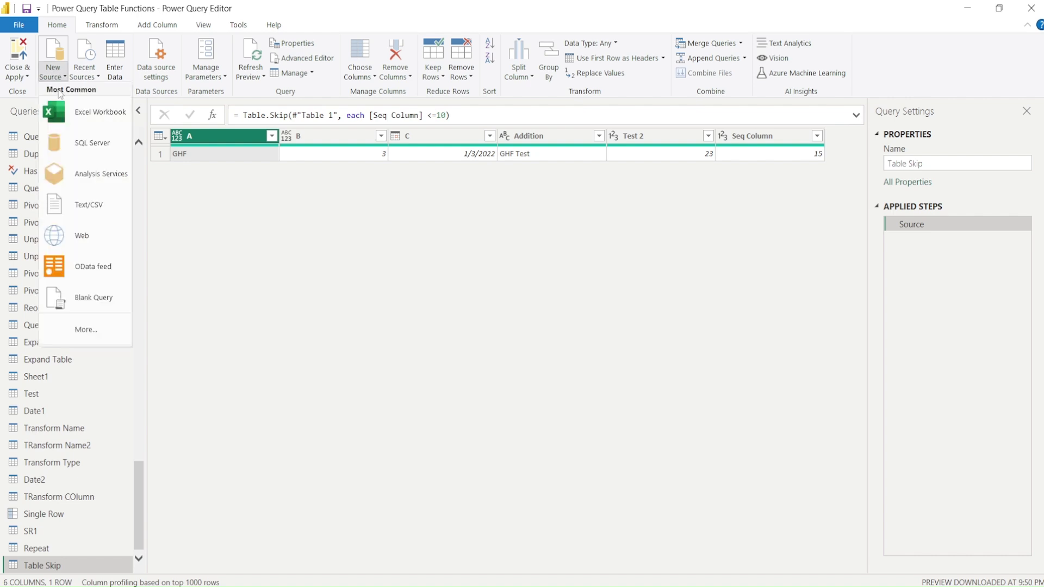
{"action": "left_click", "coordinate": [83, 297]}
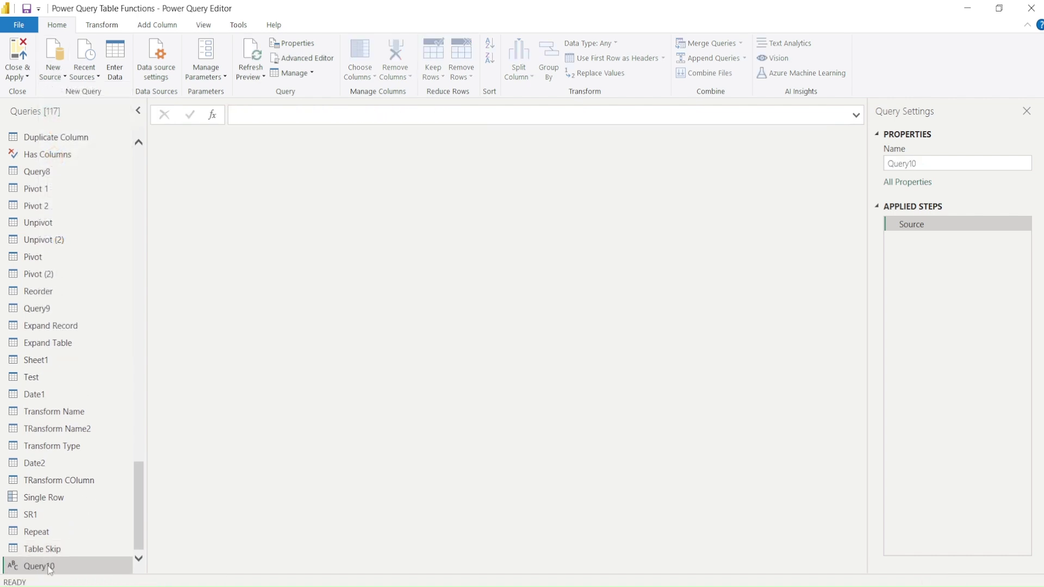
{"action": "double_click", "coordinate": [53, 568]}
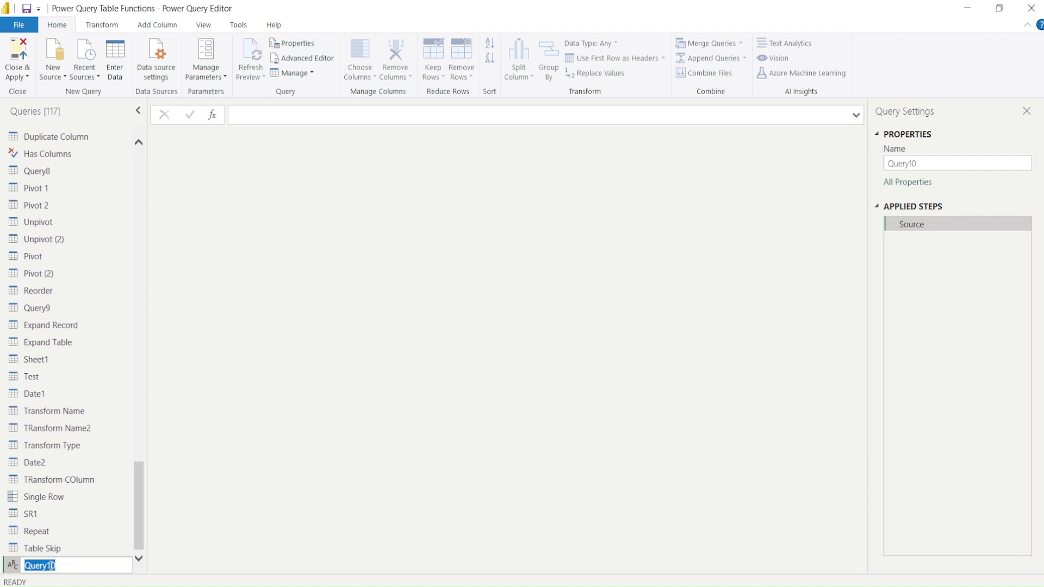
{"action": "type", "text": "Table Skip1"}
{"action": "key", "text": "Return"}
Replace Table Skip1's empty Source value with Table.Skip over sample orders, skipping while [Price] > 25.
{"action": "right_click", "coordinate": [51, 568]}
{"action": "key", "text": "Escape"}
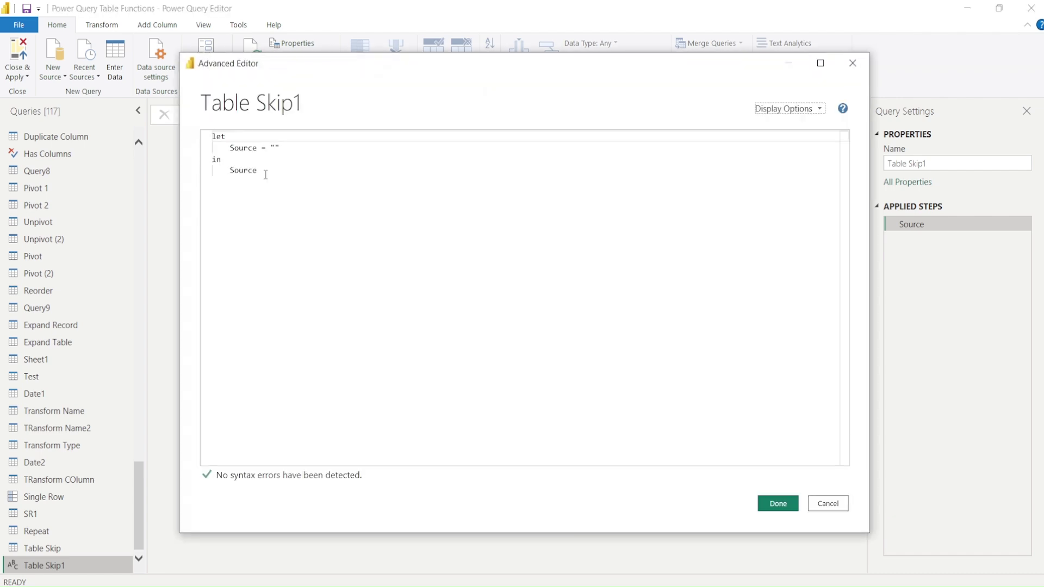
{"action": "left_click_drag", "start_coordinate": [270, 179], "coordinate": [192, 123]}
{"action": "left_click", "coordinate": [216, 155]}
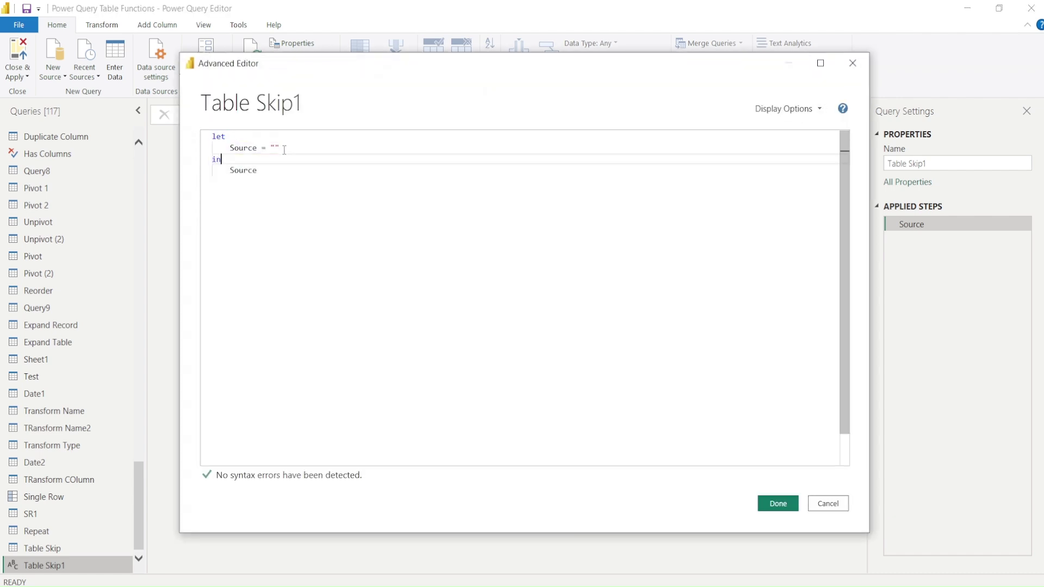
{"action": "left_click_drag", "start_coordinate": [262, 148], "coordinate": [279, 147]}
{"action": "double_click", "coordinate": [272, 148]}
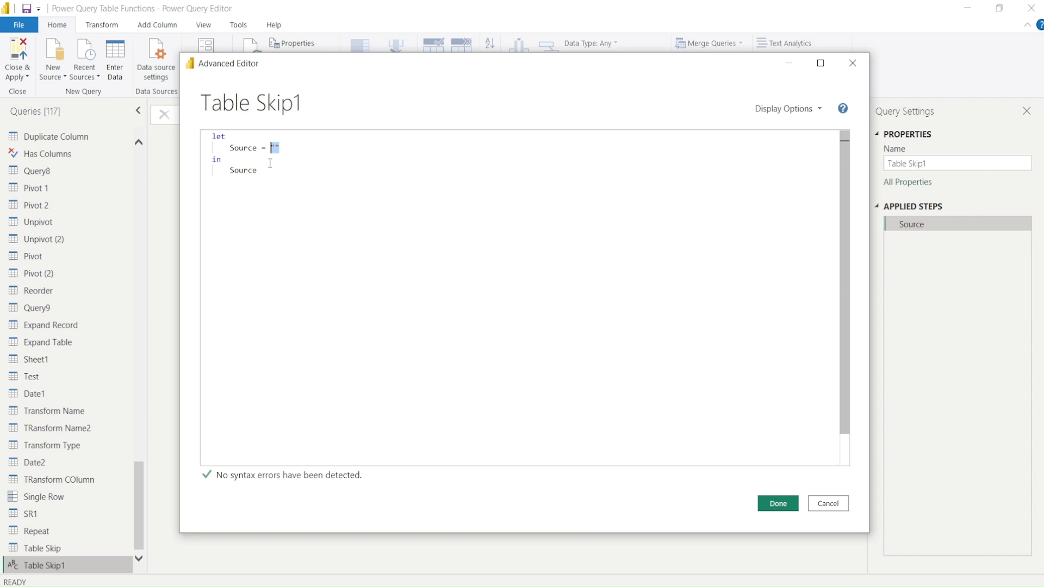
{"action": "key", "text": "ctrl+space"}
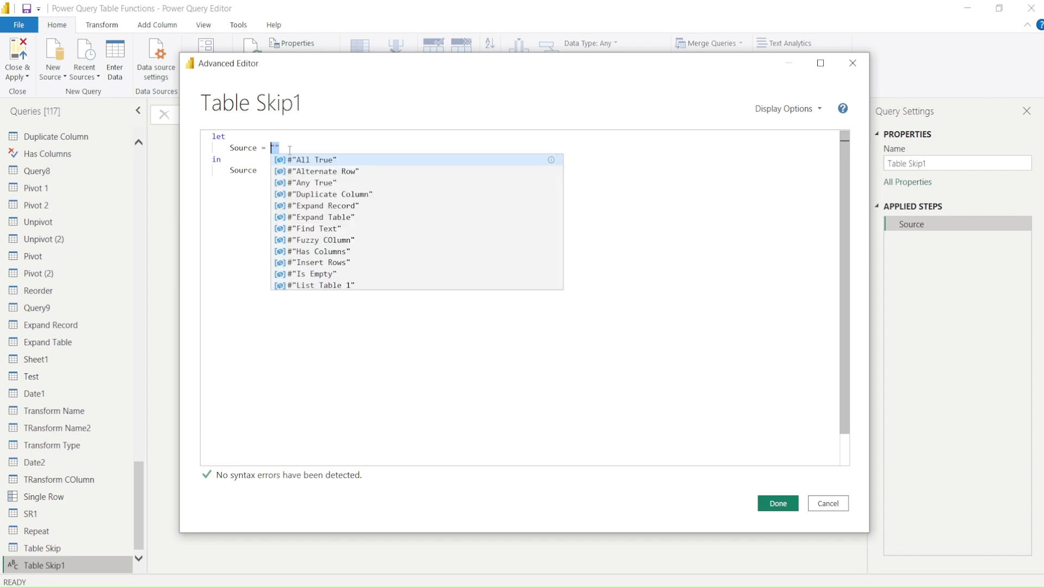
{"action": "key", "text": "ctrl+v"}
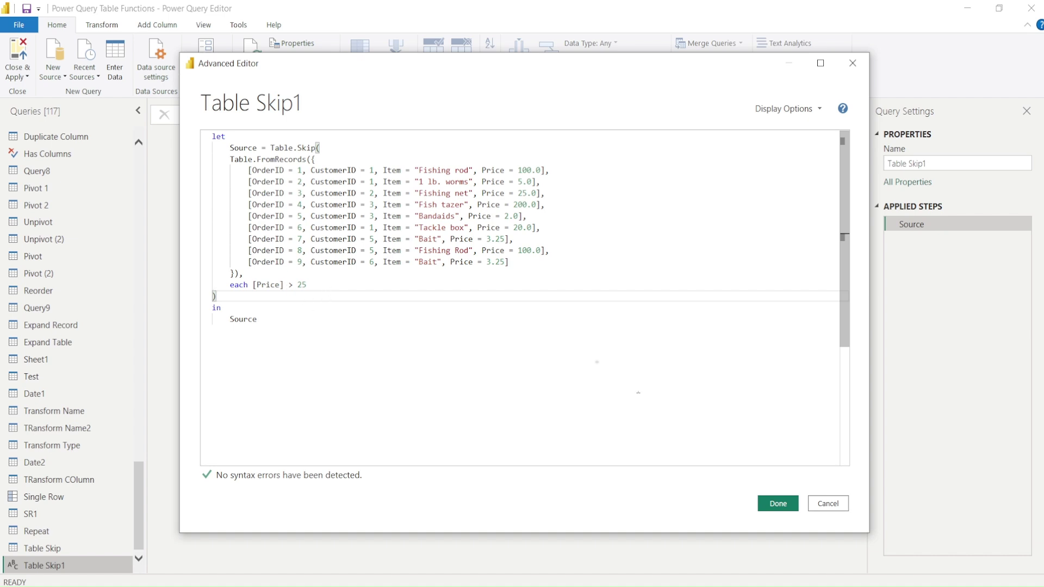
{"action": "left_click", "coordinate": [778, 505]}
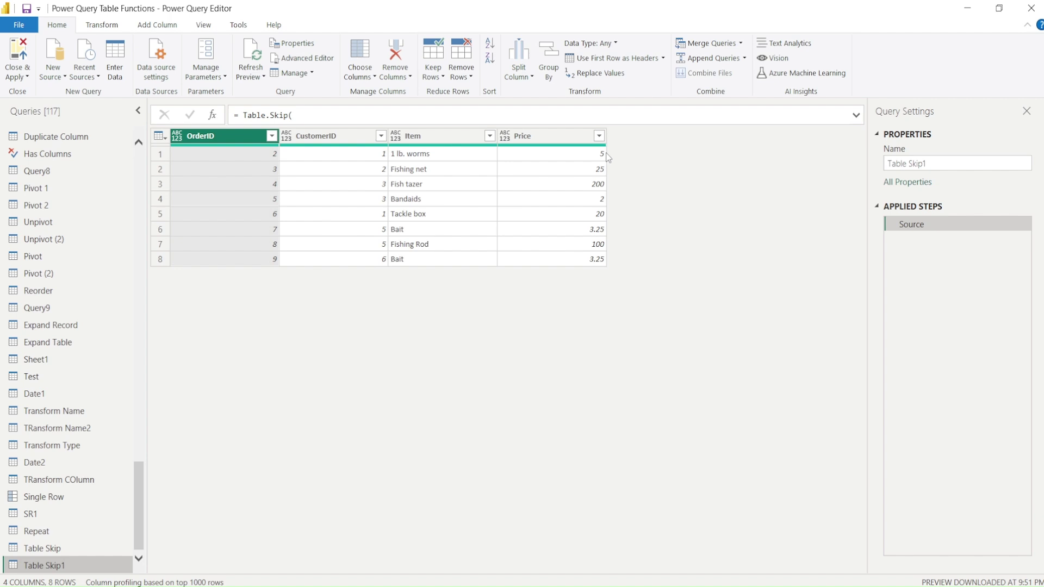
In Table Skip1's Advanced Editor, change the condition from [Price] > 25 to [Price] >= 5.
{"action": "right_click", "coordinate": [52, 566]}
{"action": "left_click", "coordinate": [66, 565]}
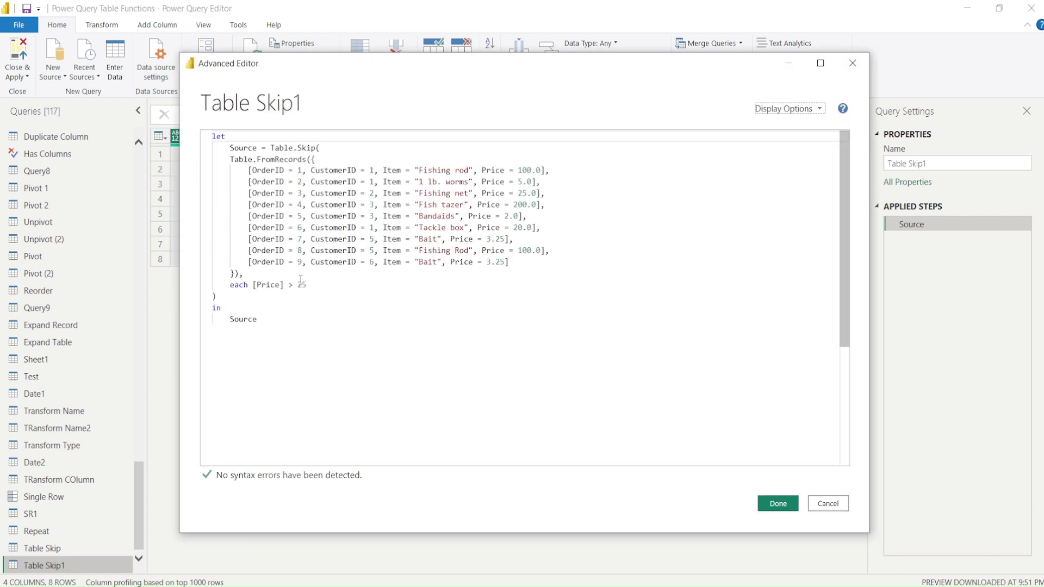
{"action": "left_click", "coordinate": [294, 285]}
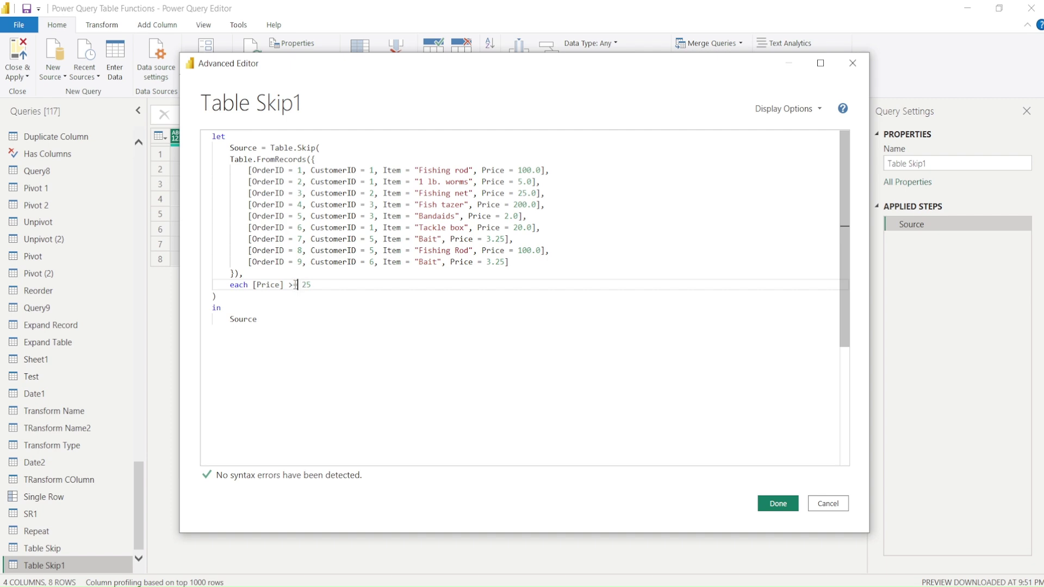
{"action": "type", "text": "="}
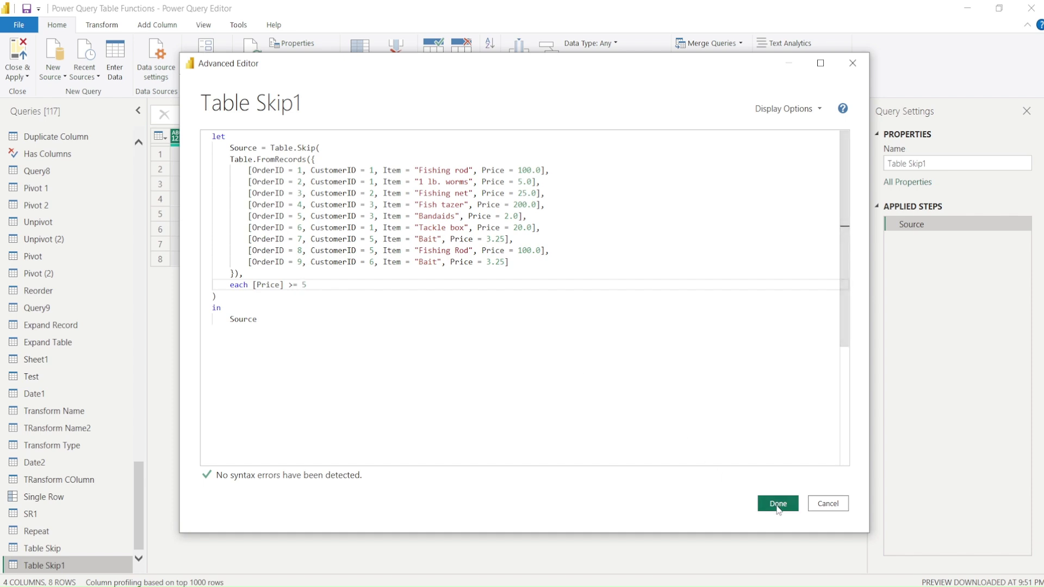
{"action": "left_click", "coordinate": [777, 505]}
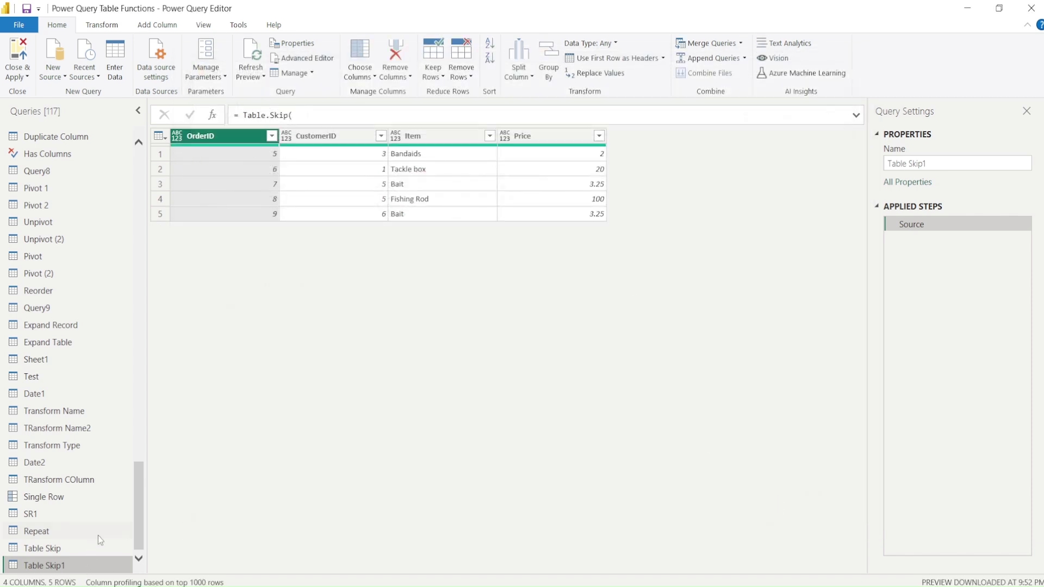
Open Table Skip1's Advanced Editor and go through each record's price, highlighting the Bandaids line.
{"action": "right_click", "coordinate": [66, 568]}
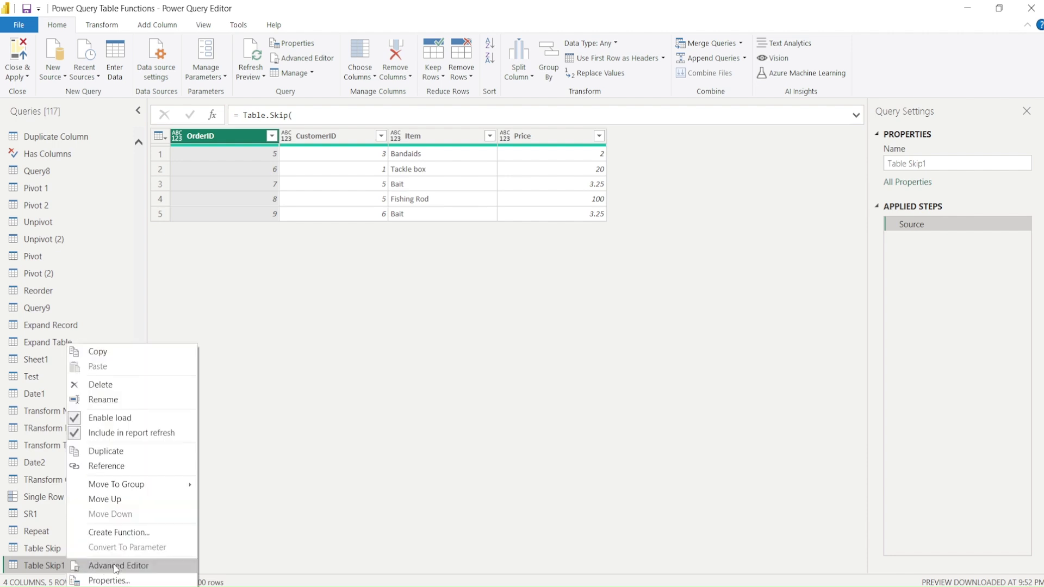
{"action": "left_click", "coordinate": [116, 566]}
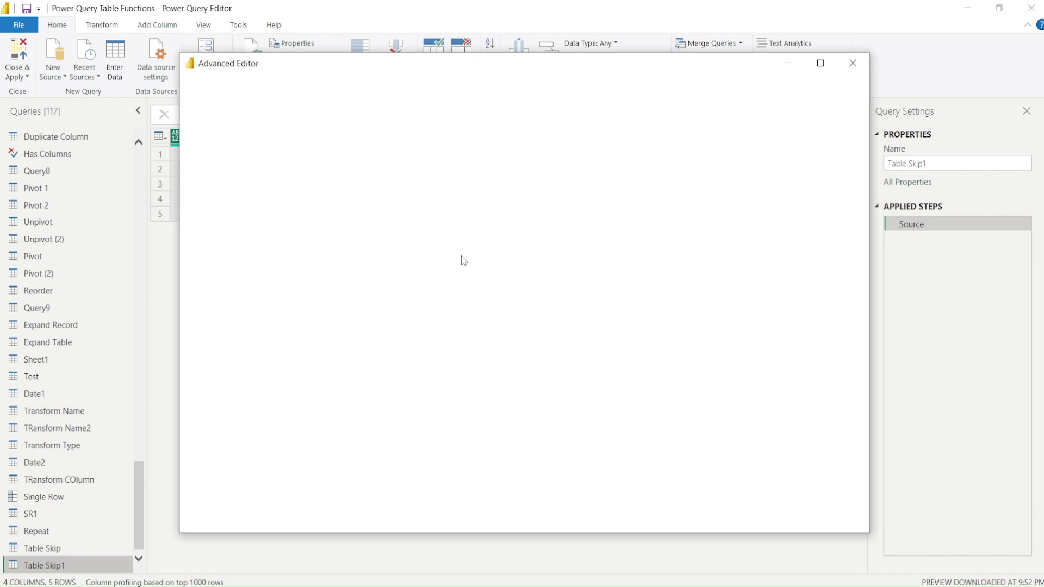
{"action": "left_click", "coordinate": [543, 193]}
{"action": "left_click", "coordinate": [540, 170]}
{"action": "left_click", "coordinate": [527, 182]}
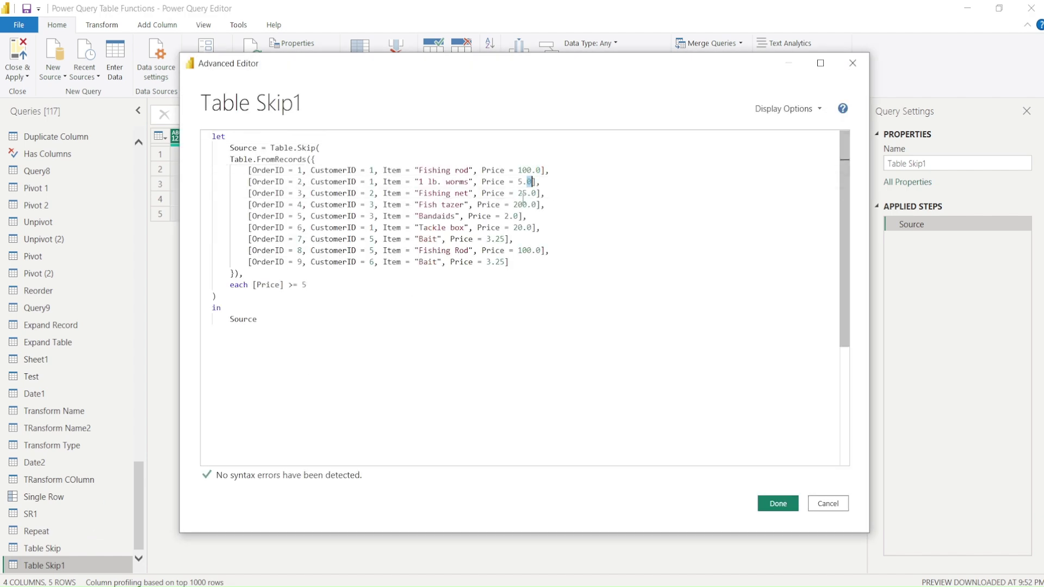
{"action": "left_click", "coordinate": [523, 196]}
{"action": "left_click", "coordinate": [523, 204]}
{"action": "left_click", "coordinate": [509, 215]}
{"action": "left_click_drag", "start_coordinate": [523, 215], "coordinate": [240, 216]}
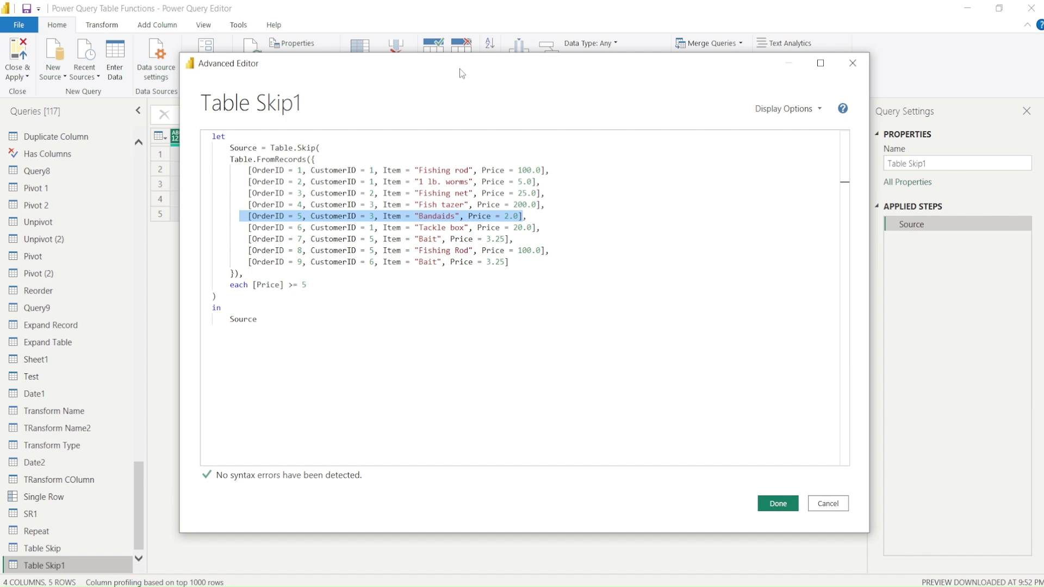
Cancel the Advanced Editor and expand the formula bar to show Table Skip1's full code.
{"action": "left_click", "coordinate": [823, 506]}
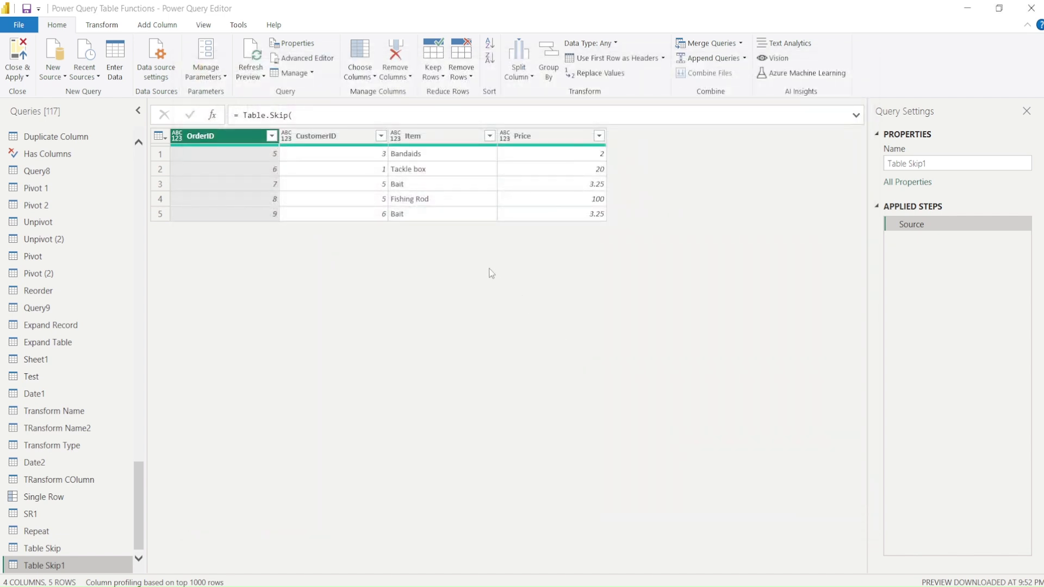
{"action": "left_click", "coordinate": [856, 115]}
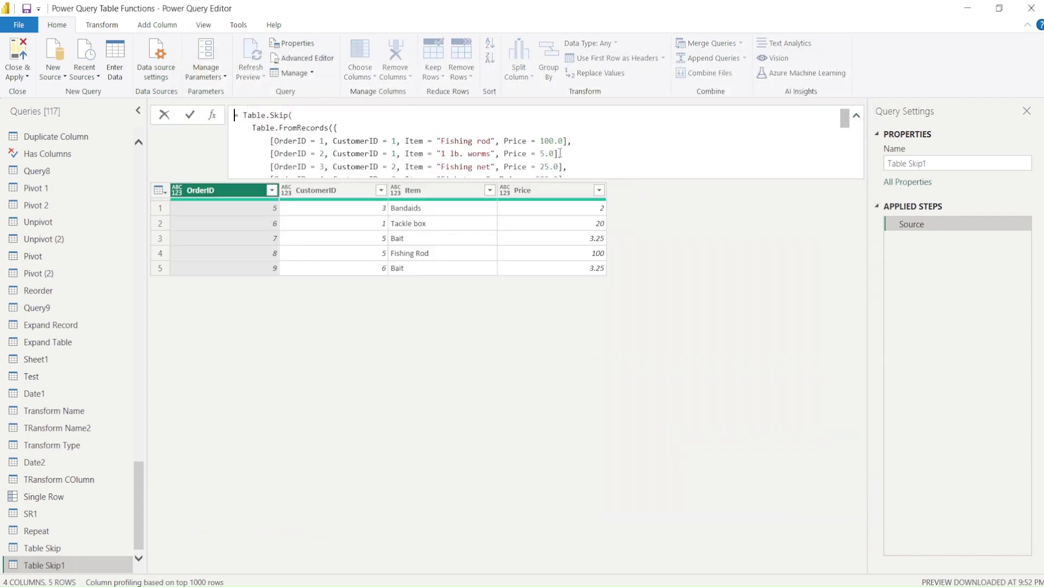
{"action": "scroll", "coordinate": [560, 150], "scroll_direction": "down", "scroll_amount": 1}
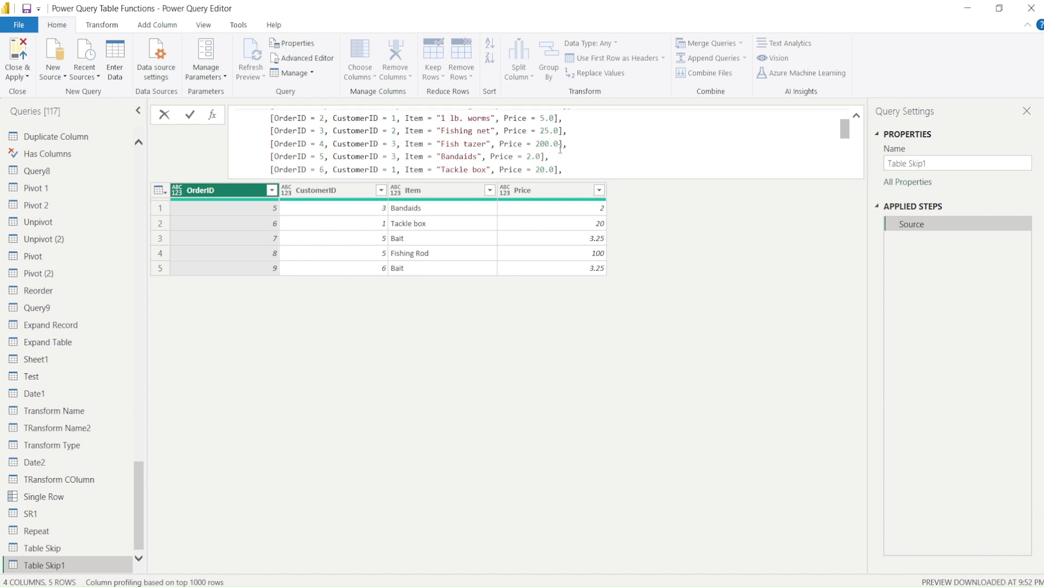
{"action": "scroll", "coordinate": [500, 142], "scroll_direction": "down", "scroll_amount": 2}
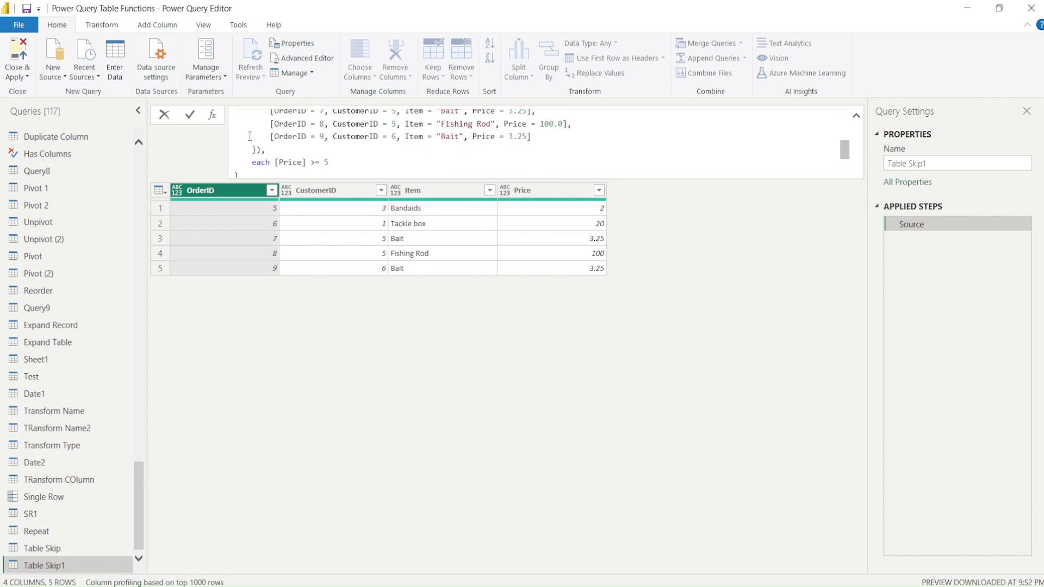
Rewrite the formula's condition as each [Price] <= 100 and commit it.
{"action": "left_click", "coordinate": [312, 161]}
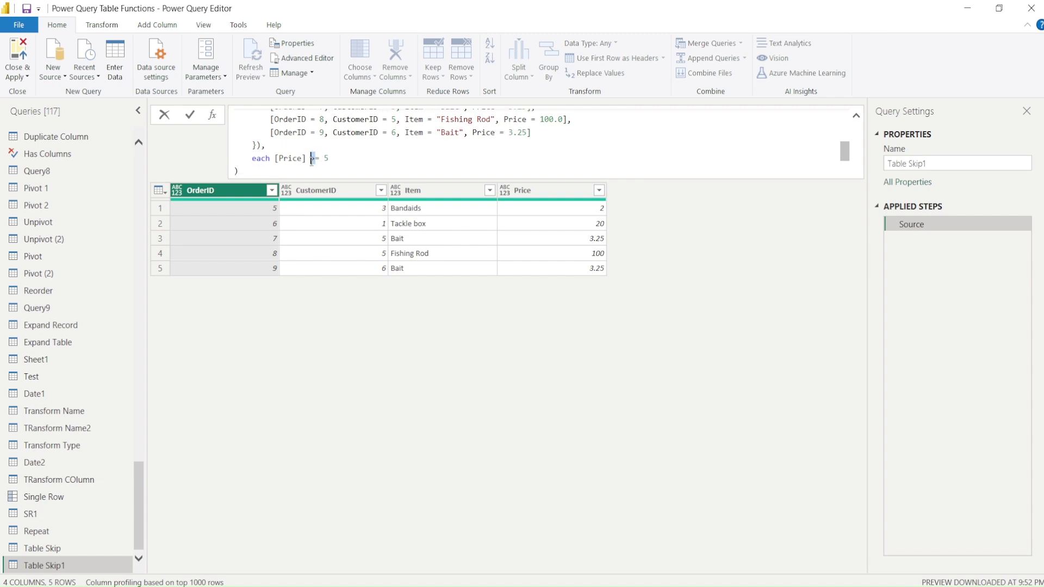
{"action": "key", "text": "Right"}
{"action": "key", "text": "BackSpace"}
{"action": "type", "text": "<"}
{"action": "double_click", "coordinate": [328, 159]}
{"action": "type", "text": "100"}
{"action": "key", "text": "Return"}
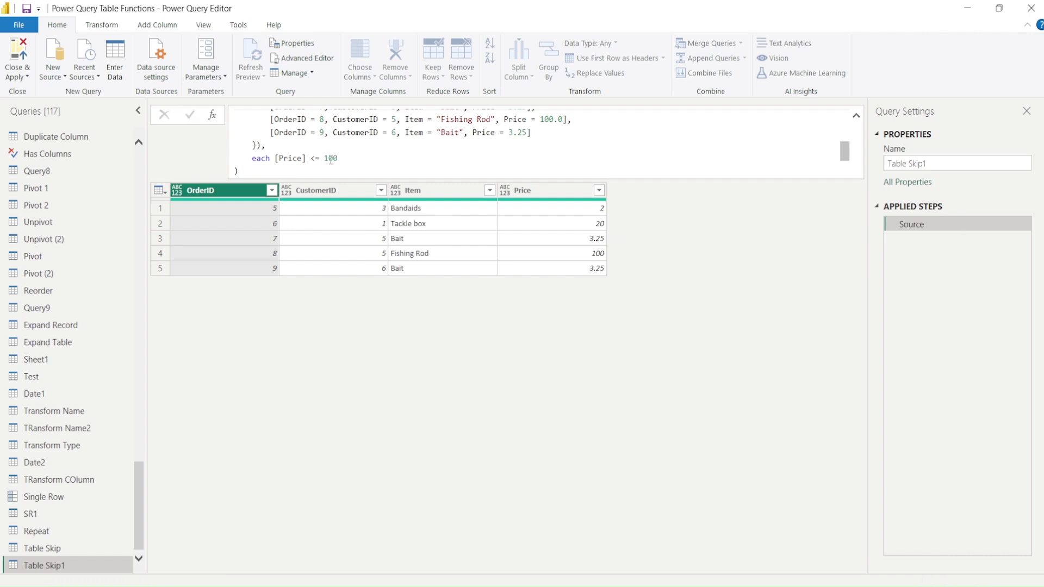
{"action": "scroll", "coordinate": [544, 146], "scroll_direction": "up", "scroll_amount": 3}
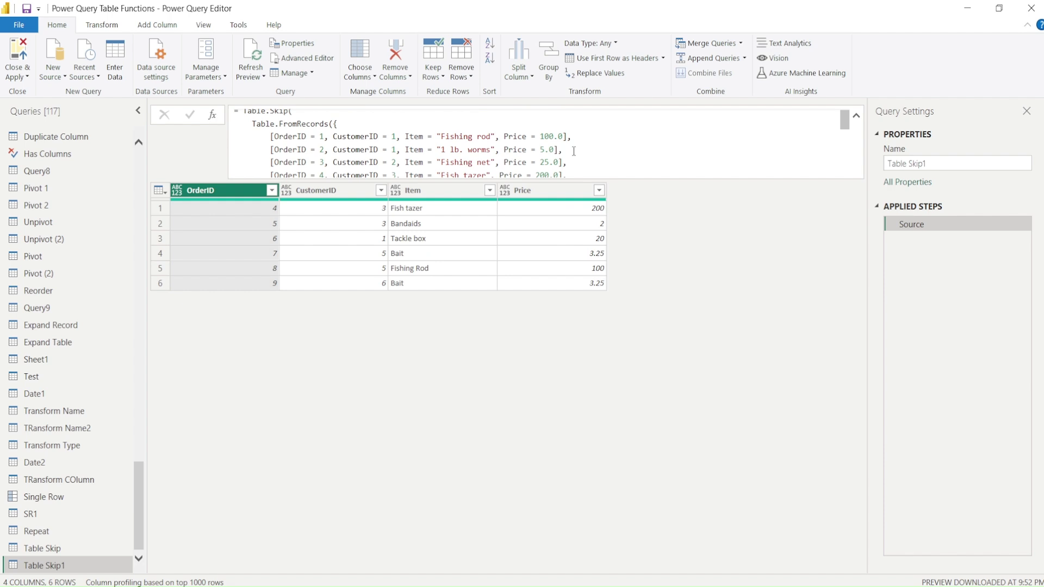
{"action": "scroll", "coordinate": [547, 153], "scroll_direction": "down", "scroll_amount": 3}
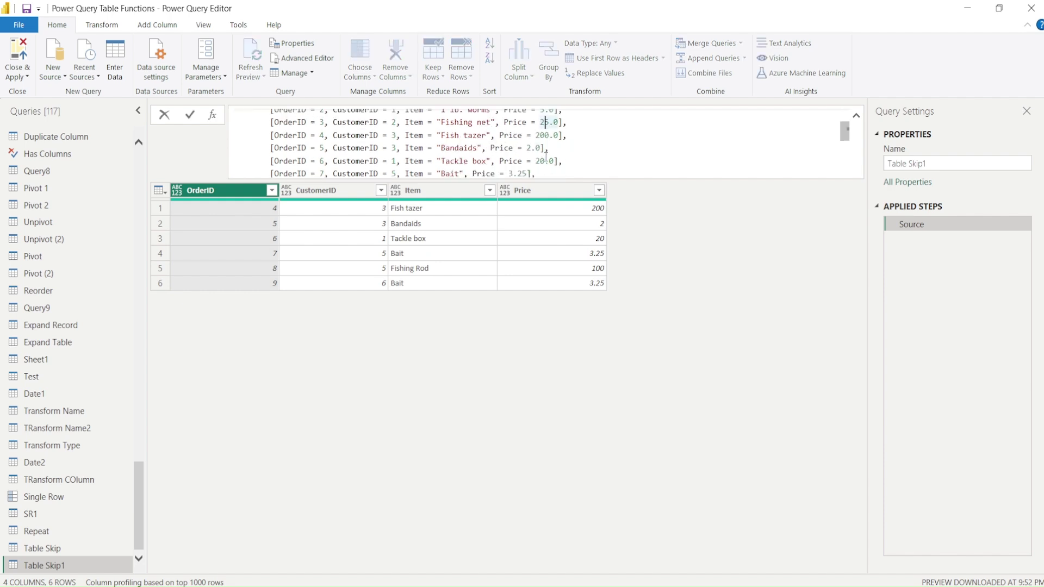
{"action": "left_click", "coordinate": [546, 136]}
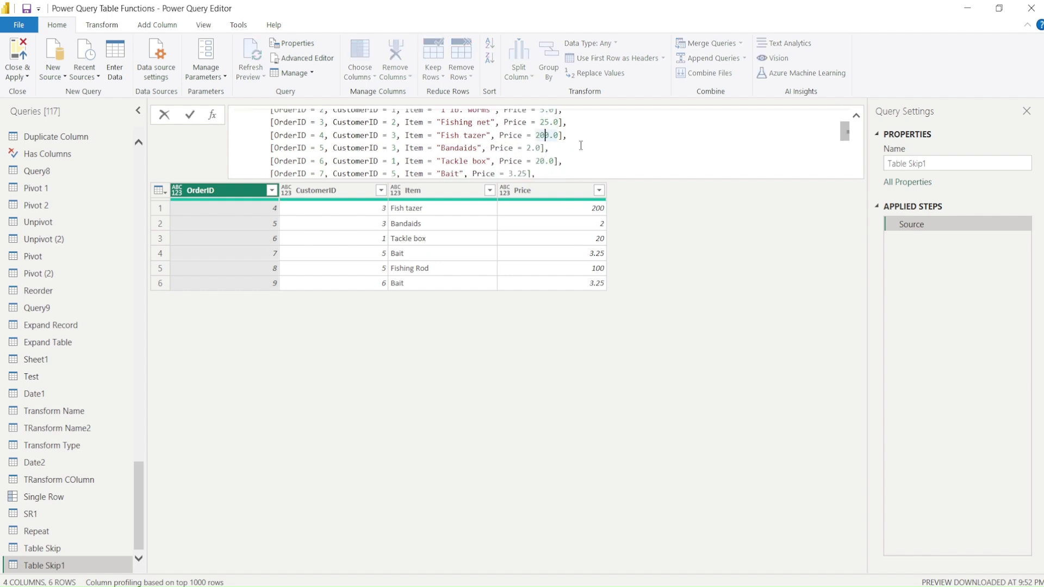